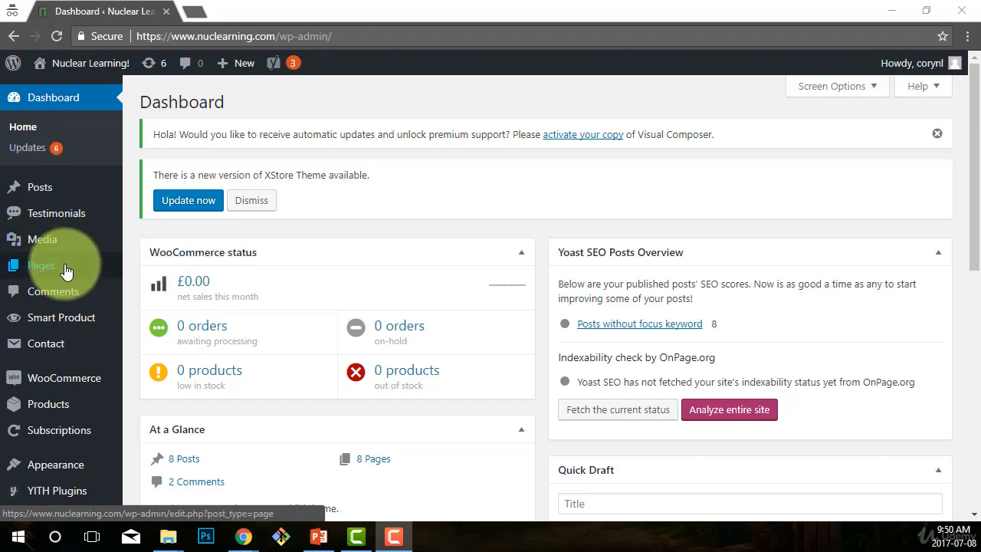
- Open the General settings page of the WordPress admin
{"action": "scroll", "coordinate": [66, 268], "scroll_direction": "down", "scroll_amount": 3}
{"action": "scroll", "coordinate": [65, 272], "scroll_direction": "down", "scroll_amount": 2}
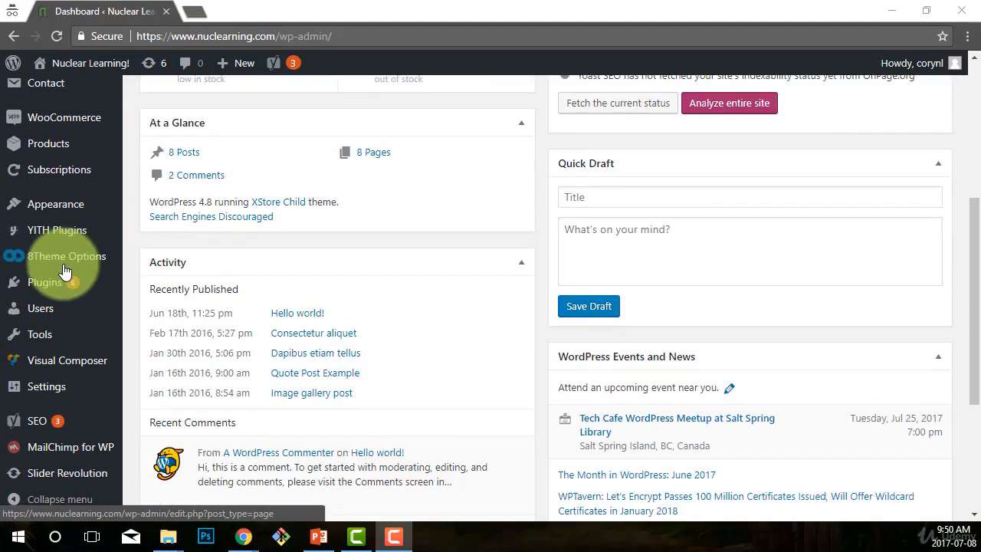
{"action": "mouse_move", "coordinate": [46, 392]}
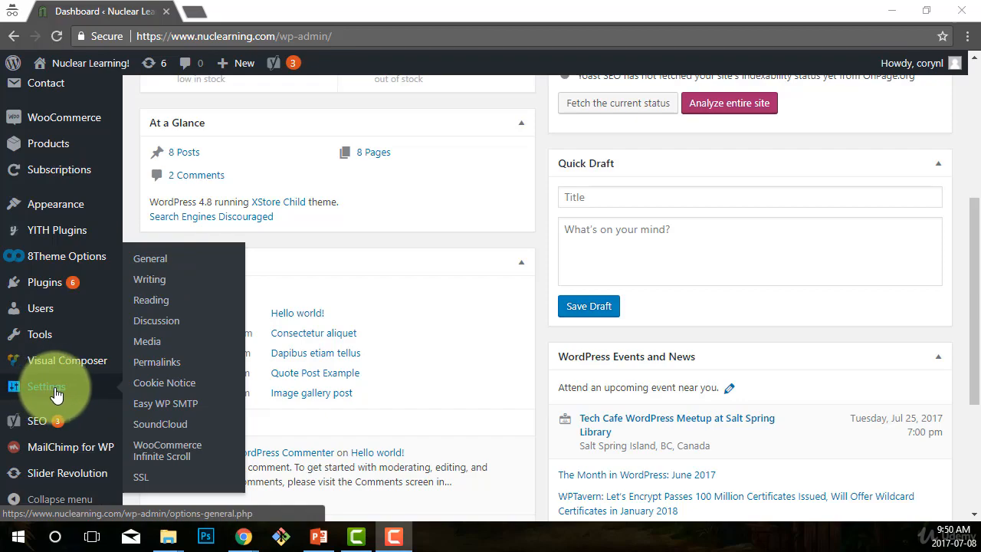
{"action": "left_click", "coordinate": [159, 261]}
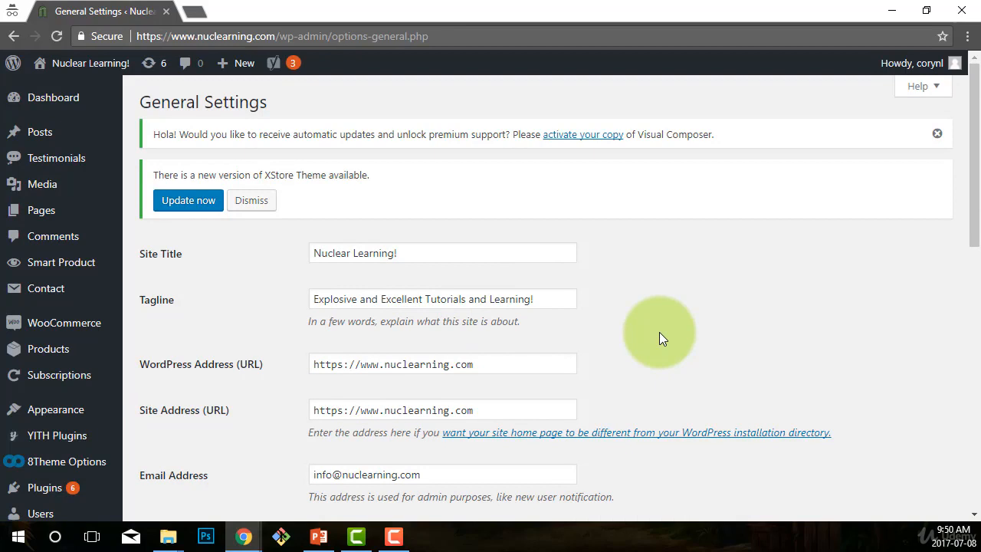
- Review the Tagline and admin Email Address fields on the General settings page
{"action": "scroll", "coordinate": [659, 331], "scroll_direction": "down", "scroll_amount": 1}
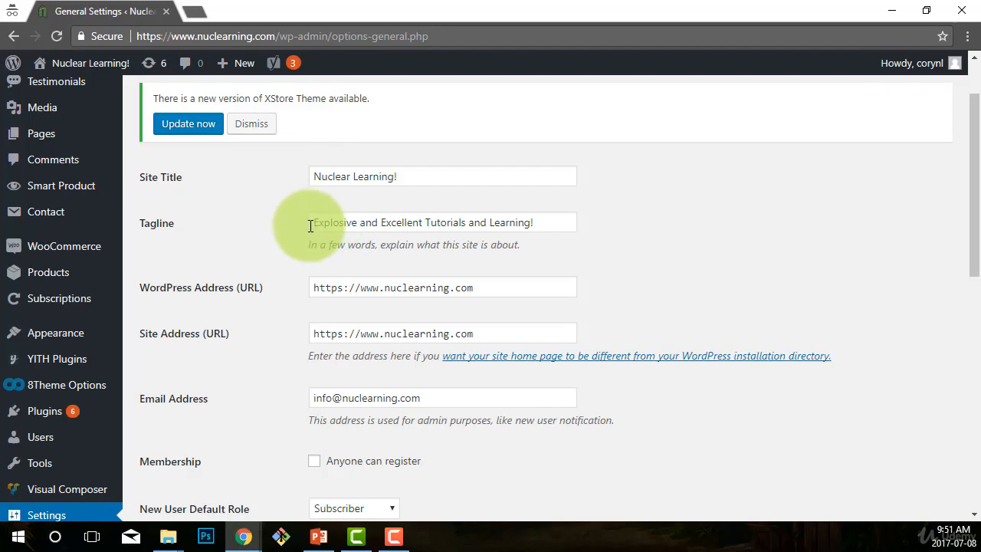
{"action": "left_click_drag", "start_coordinate": [310, 225], "coordinate": [573, 230]}
{"action": "left_click", "coordinate": [668, 251]}
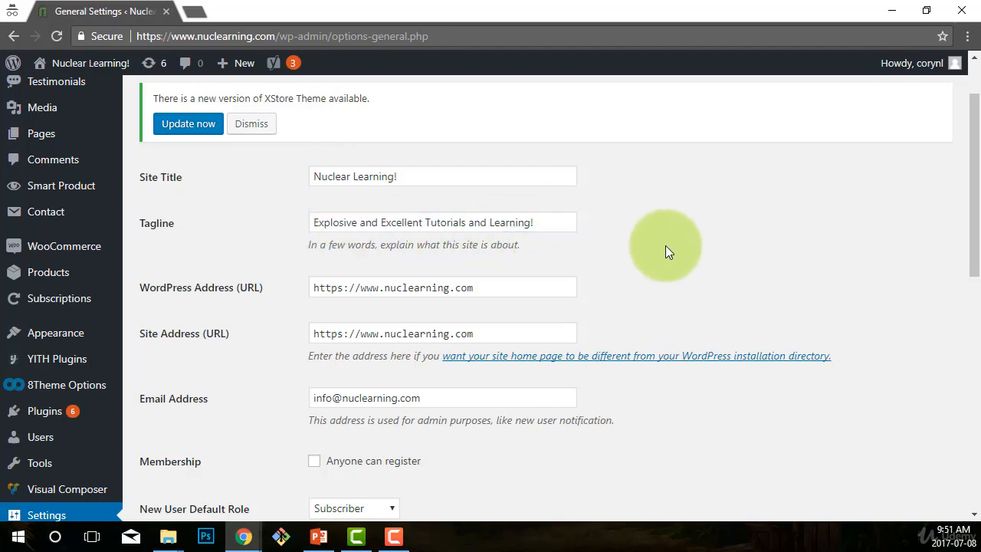
{"action": "scroll", "coordinate": [687, 246], "scroll_direction": "down", "scroll_amount": 1}
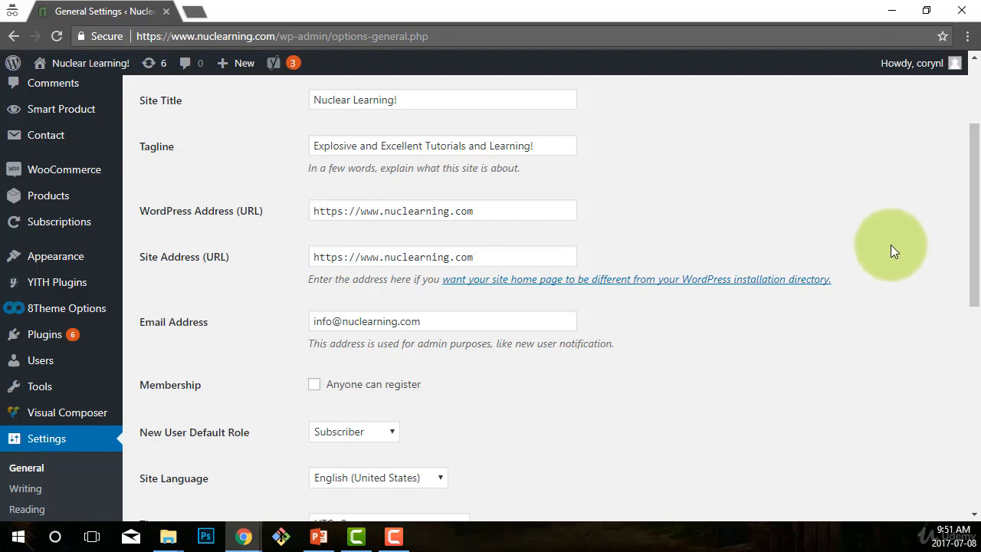
{"action": "scroll", "coordinate": [719, 375], "scroll_direction": "down", "scroll_amount": 1}
{"action": "scroll", "coordinate": [719, 376], "scroll_direction": "down", "scroll_amount": 1}
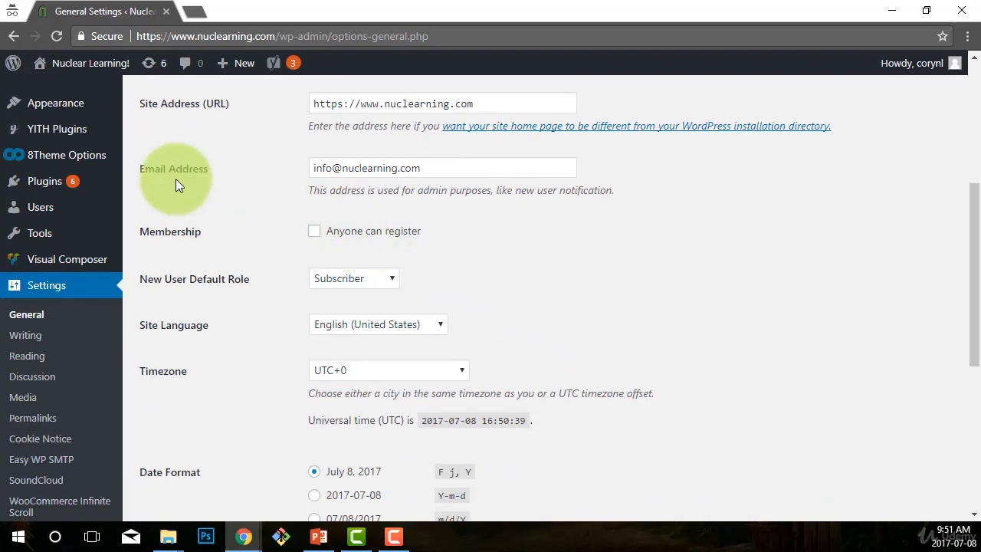
{"action": "left_click_drag", "start_coordinate": [464, 170], "coordinate": [324, 168]}
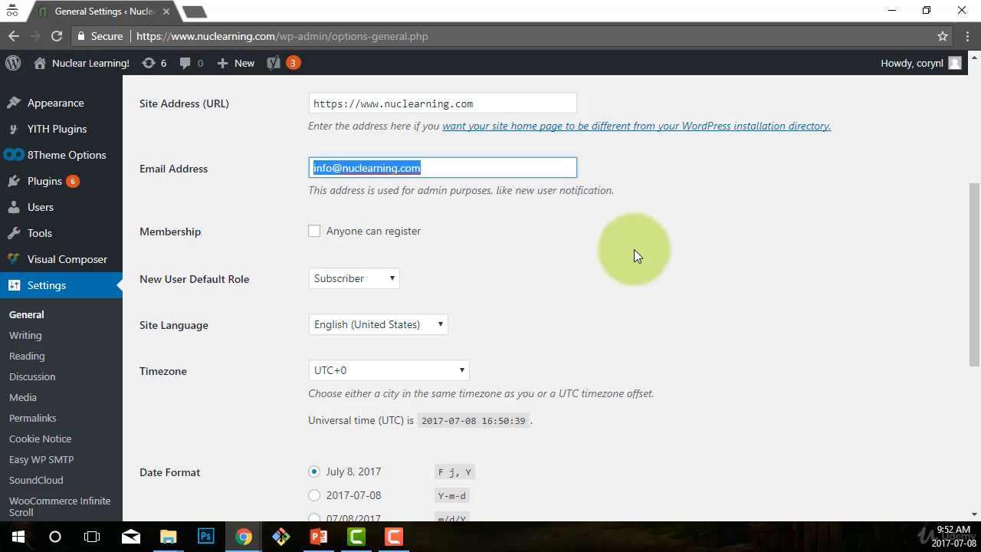
{"action": "scroll", "coordinate": [631, 270], "scroll_direction": "down", "scroll_amount": 1}
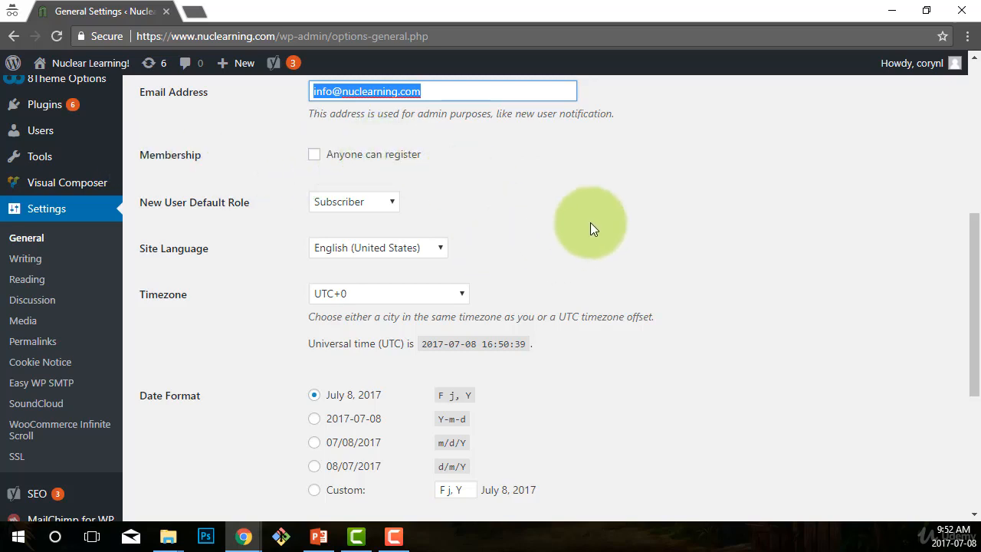
{"action": "scroll", "coordinate": [184, 213], "scroll_direction": "down", "scroll_amount": 1}
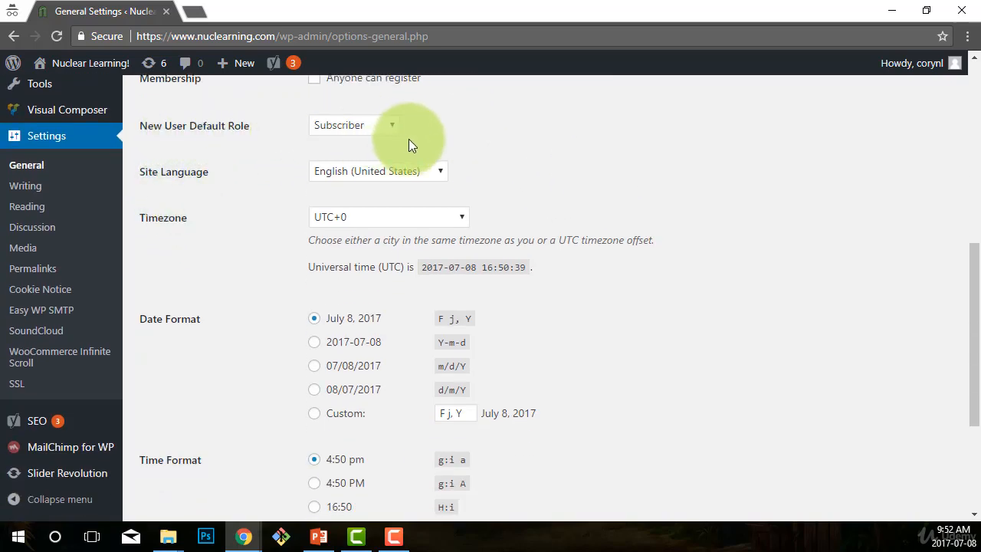
- Examine the New User Default Role and Site Language dropdown options
{"action": "left_click", "coordinate": [392, 126]}
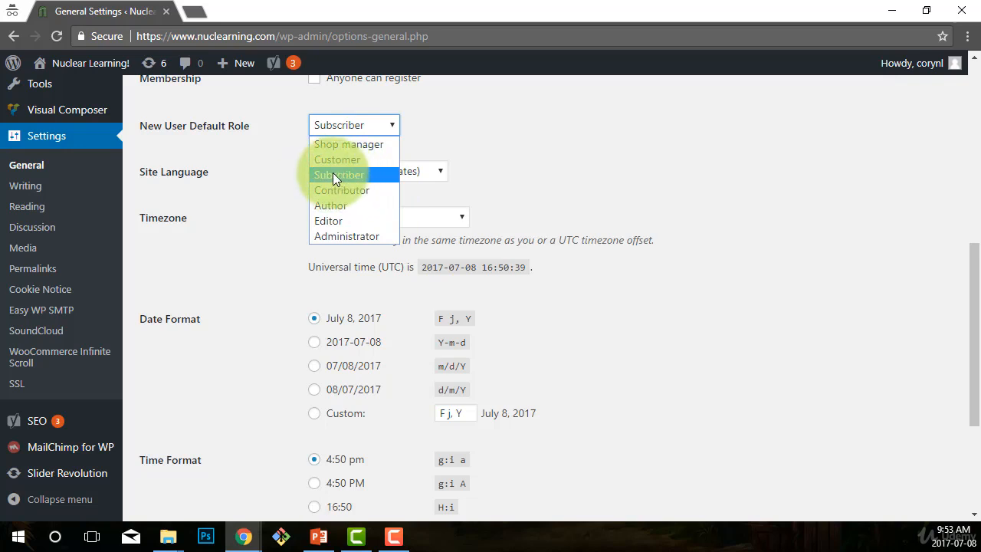
{"action": "left_click", "coordinate": [553, 132]}
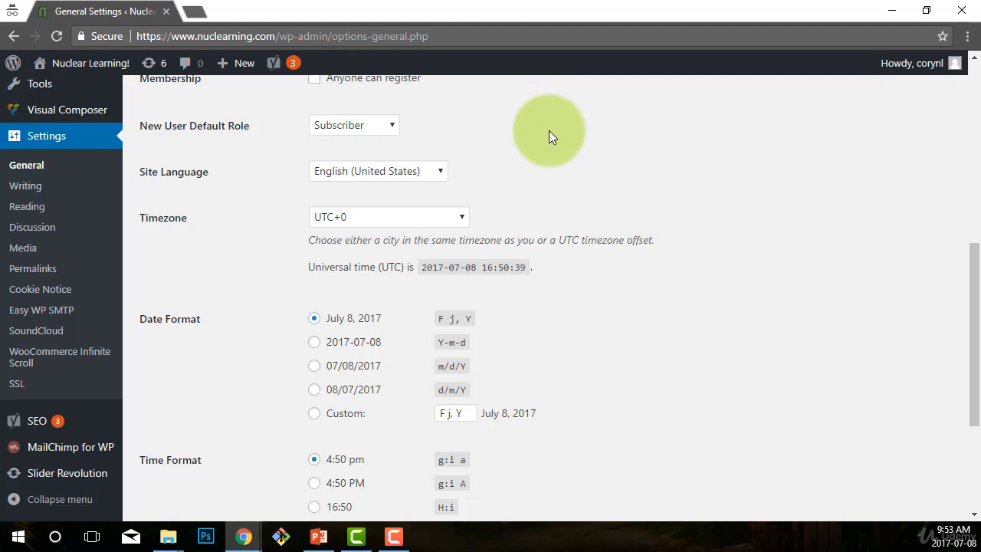
{"action": "left_click", "coordinate": [394, 130]}
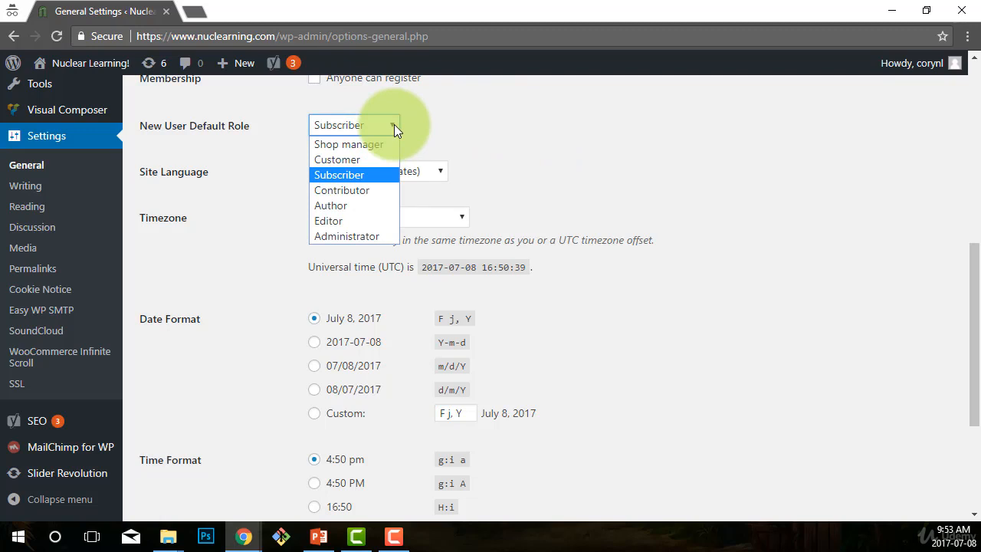
{"action": "left_click", "coordinate": [468, 121]}
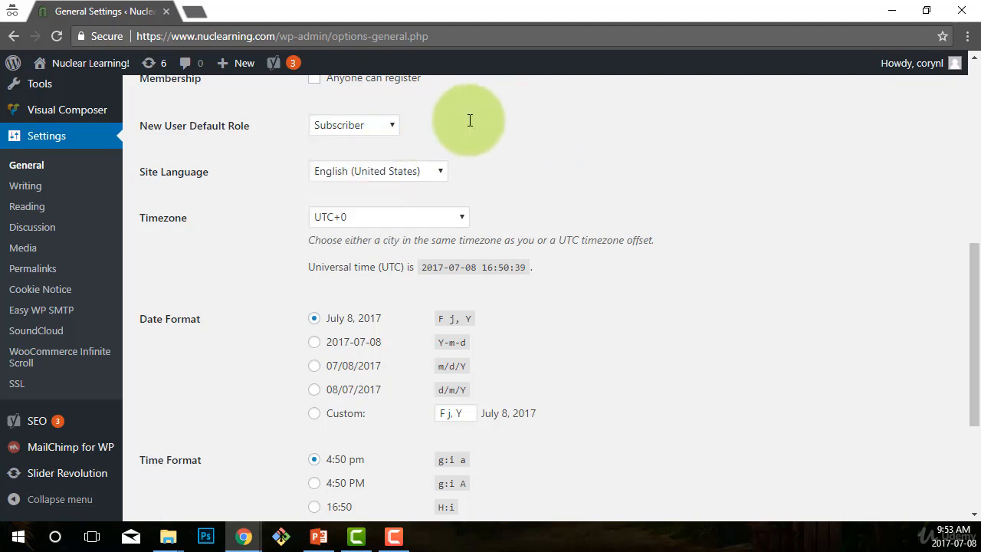
{"action": "scroll", "coordinate": [583, 180], "scroll_direction": "down", "scroll_amount": 1}
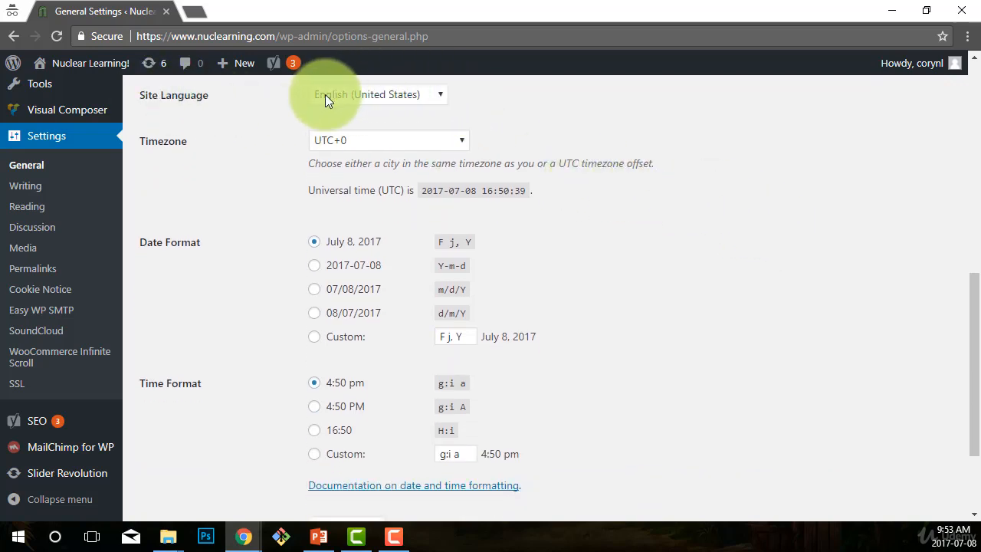
{"action": "left_click", "coordinate": [442, 92]}
{"action": "left_click", "coordinate": [442, 93]}
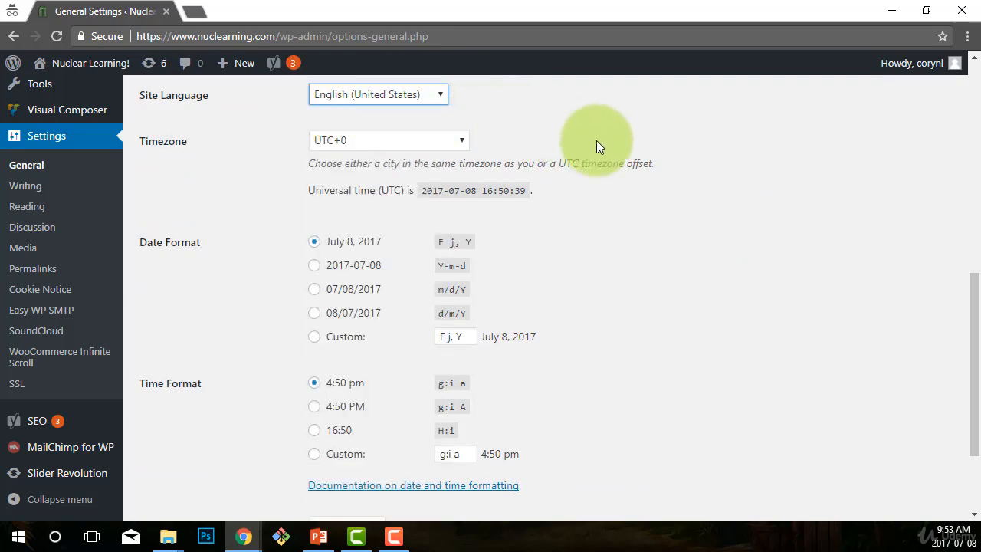
- Set the Timezone to the UTC-8 manual offset
{"action": "left_click", "coordinate": [462, 145]}
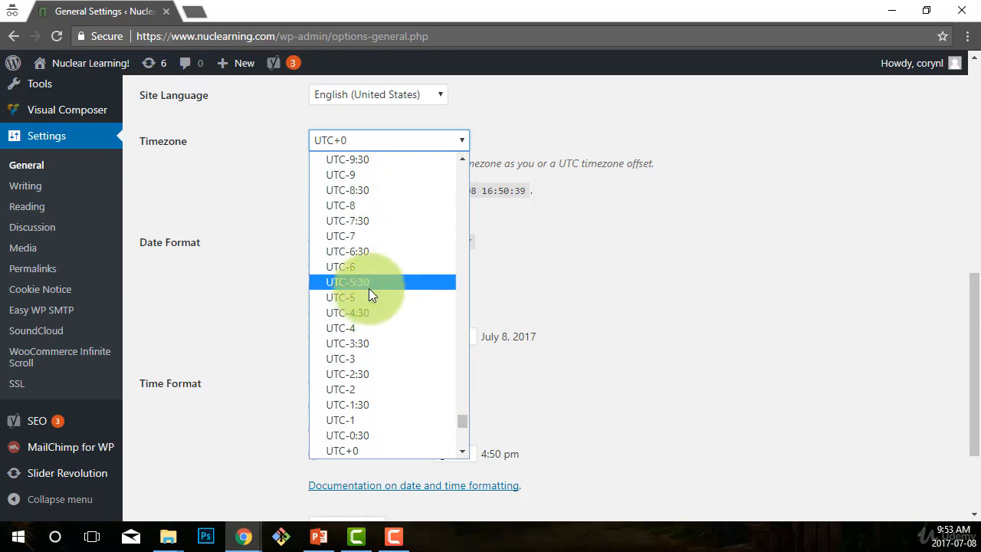
{"action": "scroll", "coordinate": [371, 232], "scroll_direction": "up", "scroll_amount": 2}
{"action": "scroll", "coordinate": [375, 352], "scroll_direction": "down", "scroll_amount": 2}
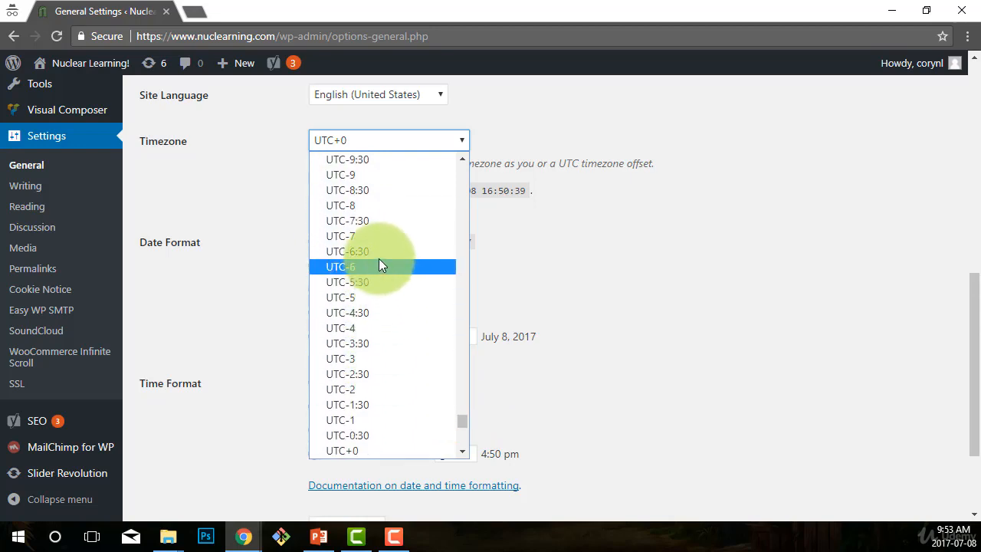
{"action": "left_click", "coordinate": [351, 242]}
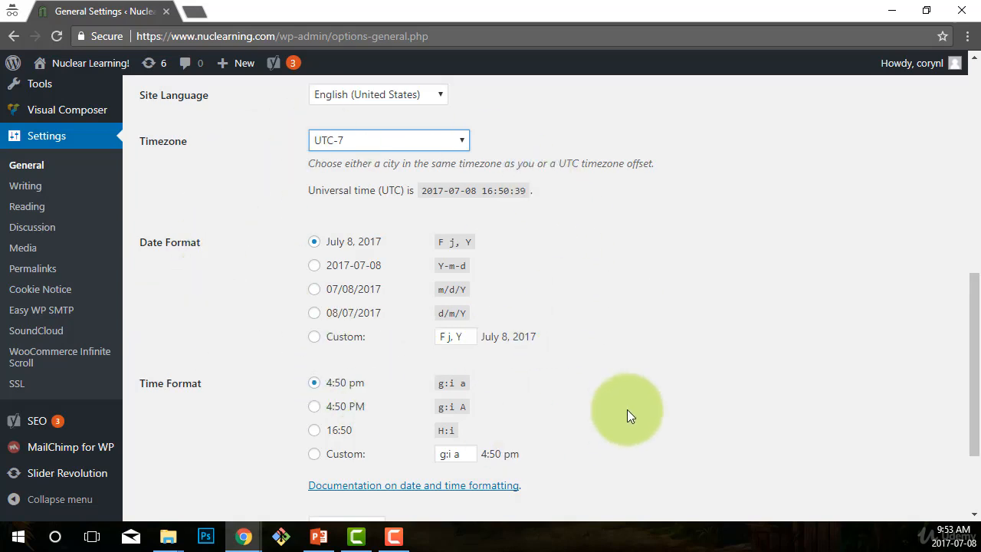
{"action": "left_click", "coordinate": [467, 143]}
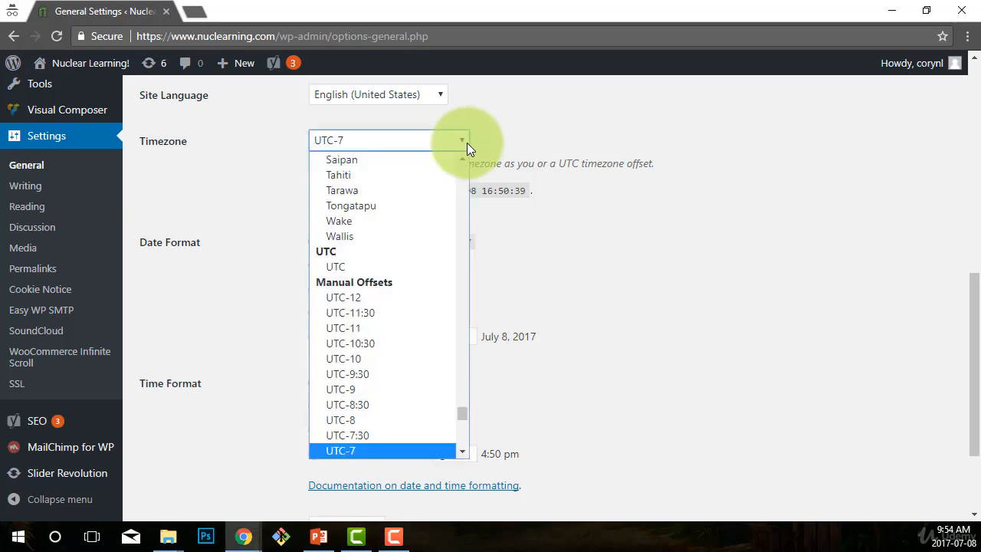
{"action": "left_click", "coordinate": [352, 419]}
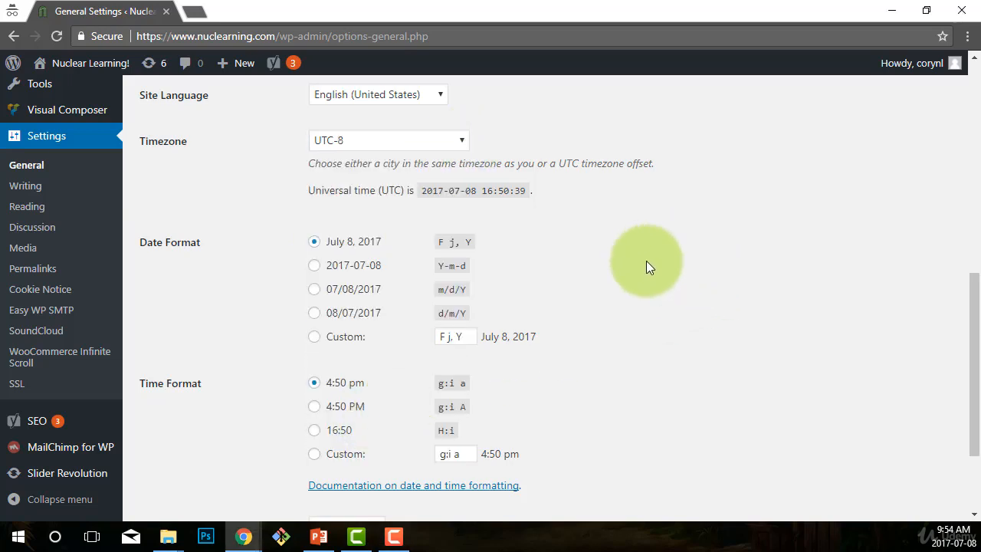
- Open the documentation on date and time formatting in a new tab and read it
{"action": "scroll", "coordinate": [628, 253], "scroll_direction": "down", "scroll_amount": 1}
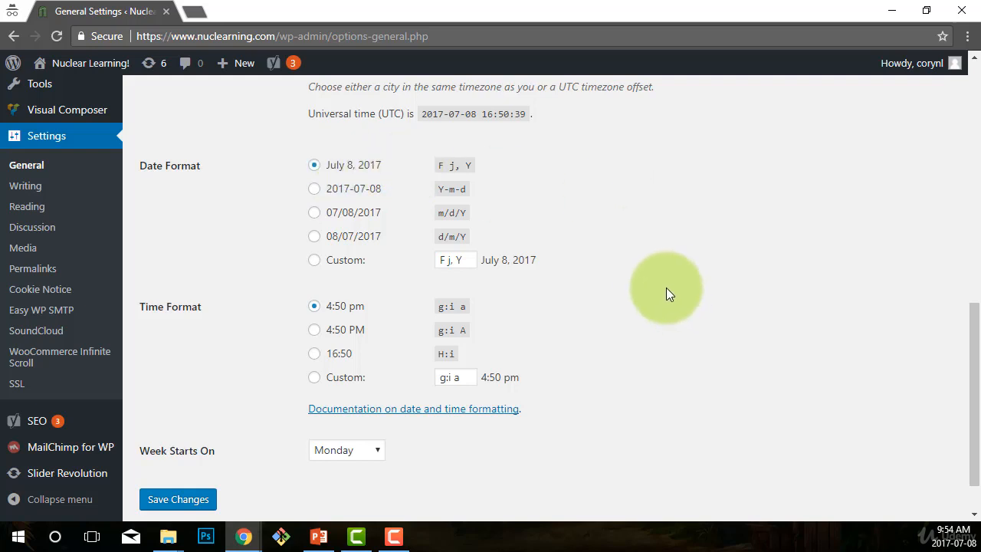
{"action": "scroll", "coordinate": [662, 290], "scroll_direction": "down", "scroll_amount": 1}
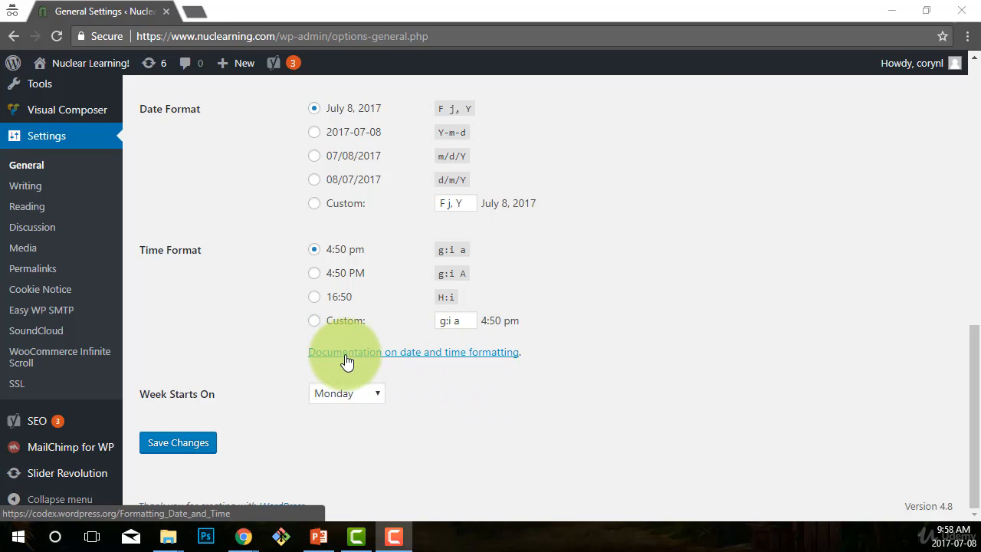
{"action": "right_click", "coordinate": [383, 355]}
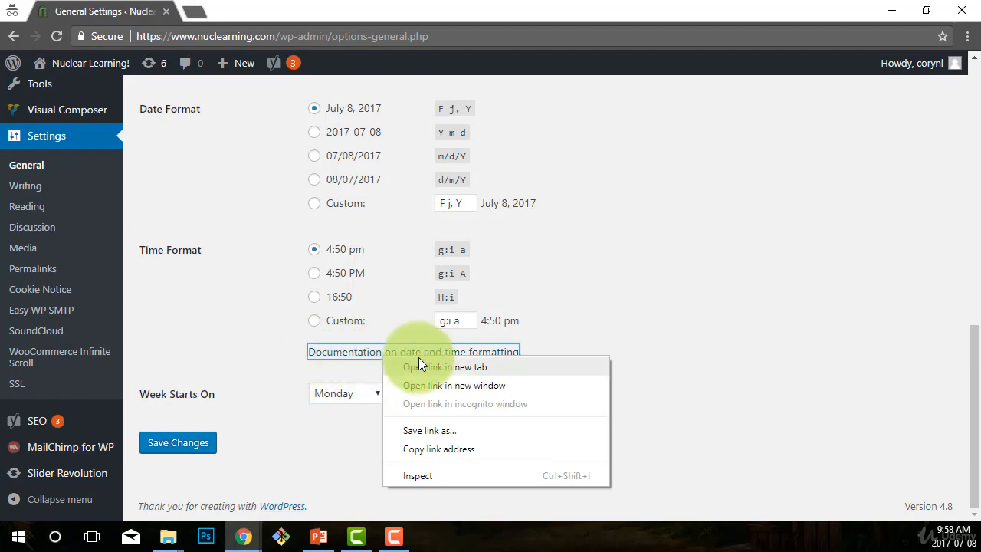
{"action": "left_click", "coordinate": [438, 368]}
{"action": "left_click", "coordinate": [256, 13]}
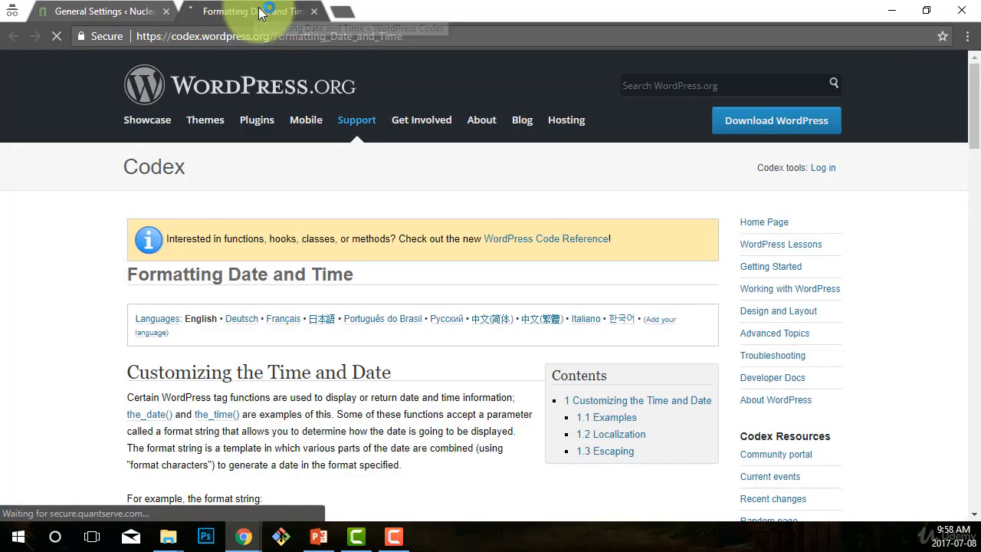
{"action": "scroll", "coordinate": [427, 318], "scroll_direction": "down", "scroll_amount": 3}
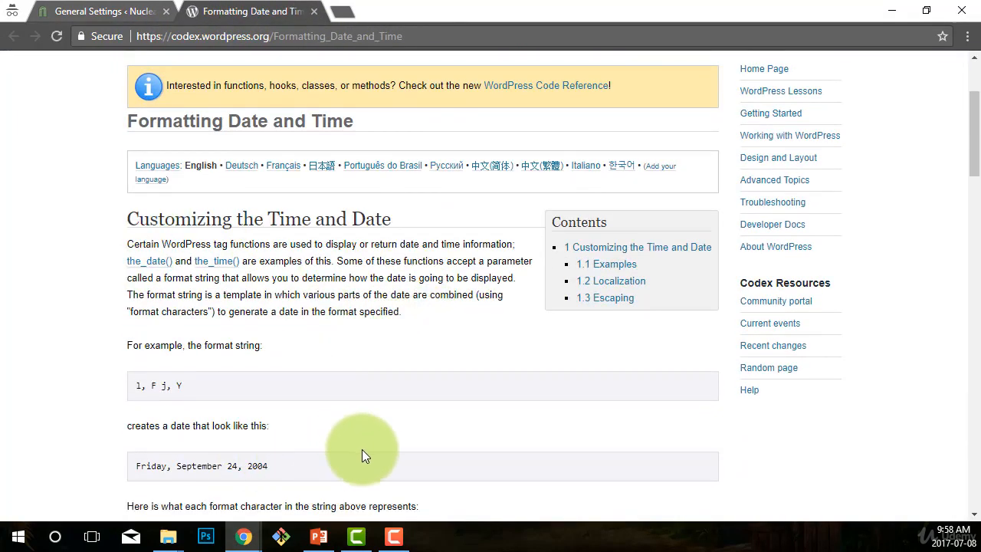
{"action": "scroll", "coordinate": [363, 452], "scroll_direction": "up", "scroll_amount": 3}
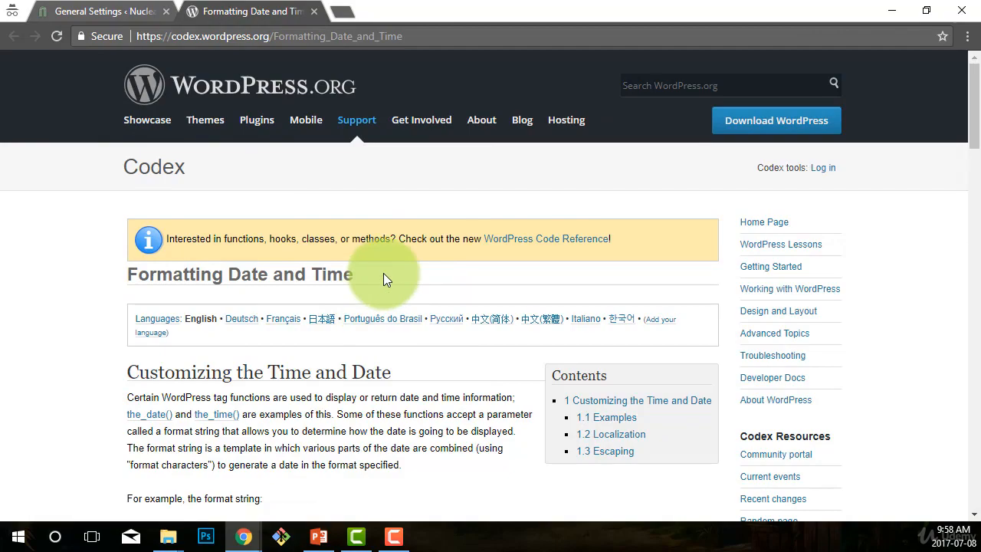
{"action": "scroll", "coordinate": [384, 278], "scroll_direction": "down", "scroll_amount": 1}
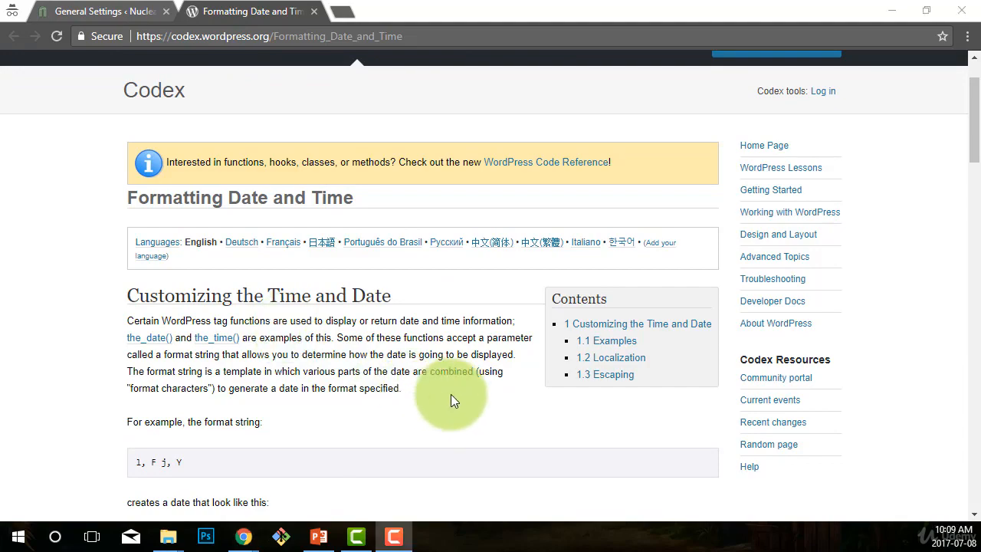
- Return to the General Settings tab and save the changes
{"action": "left_click", "coordinate": [82, 12]}
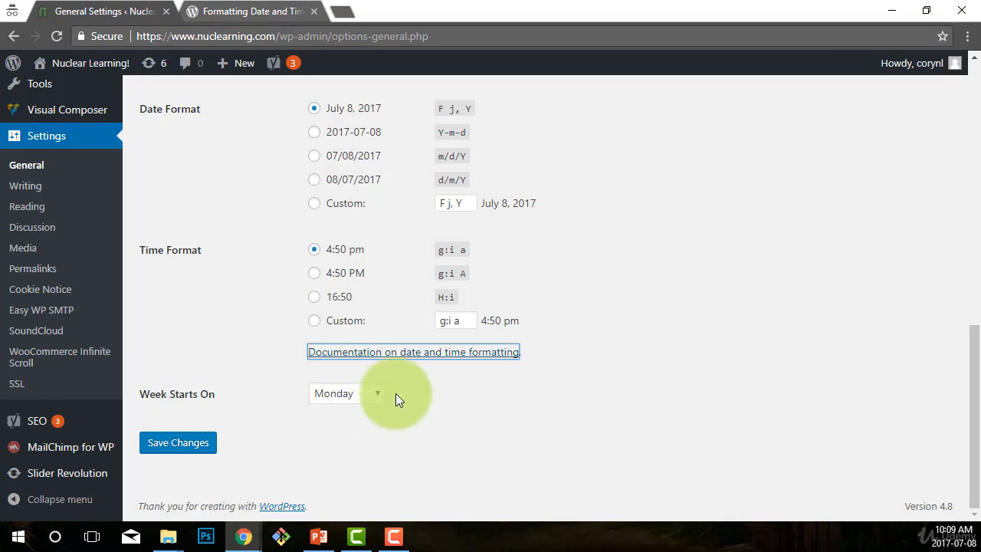
{"action": "left_click", "coordinate": [190, 449]}
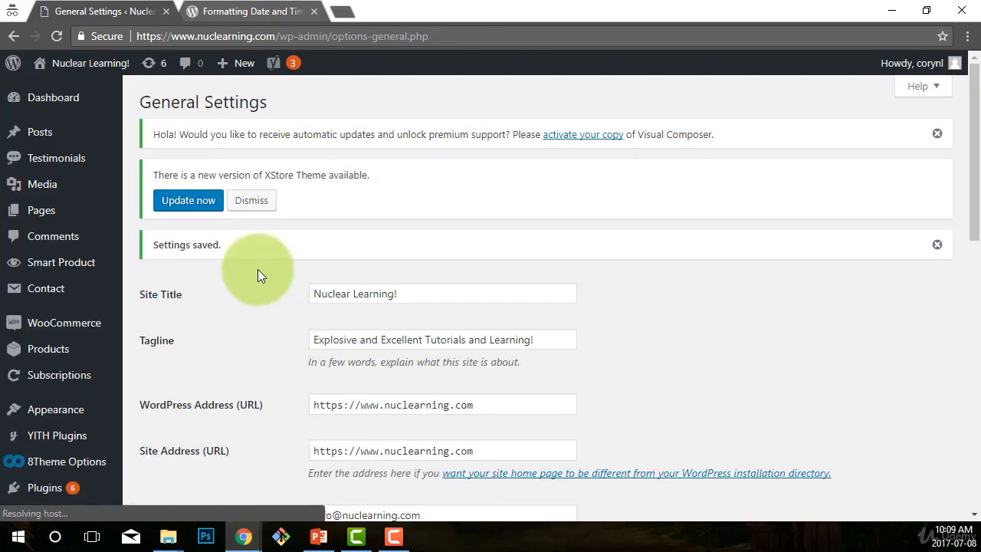
- Review the saved timezone and time settings, then open the Writing settings page
{"action": "scroll", "coordinate": [232, 272], "scroll_direction": "down", "scroll_amount": 1}
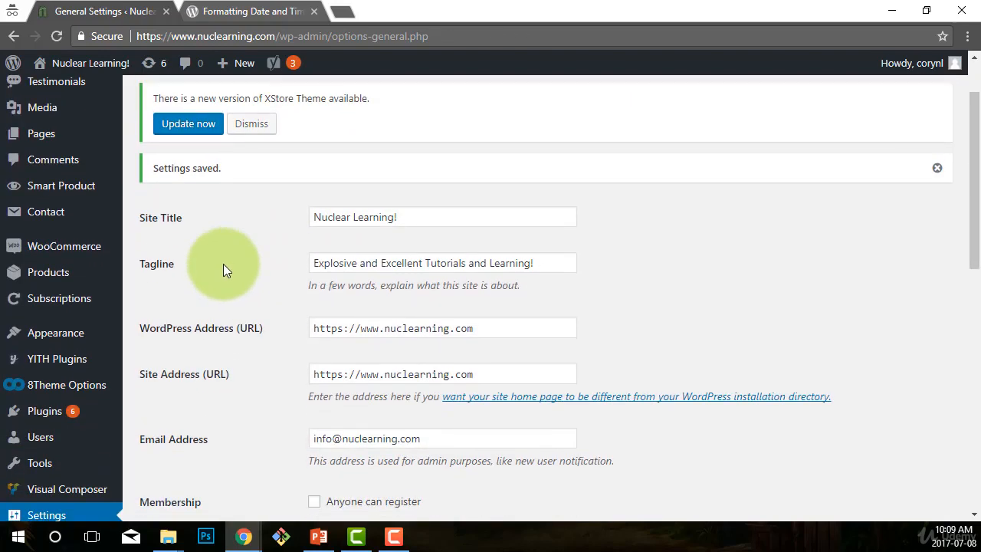
{"action": "scroll", "coordinate": [259, 326], "scroll_direction": "down", "scroll_amount": 1}
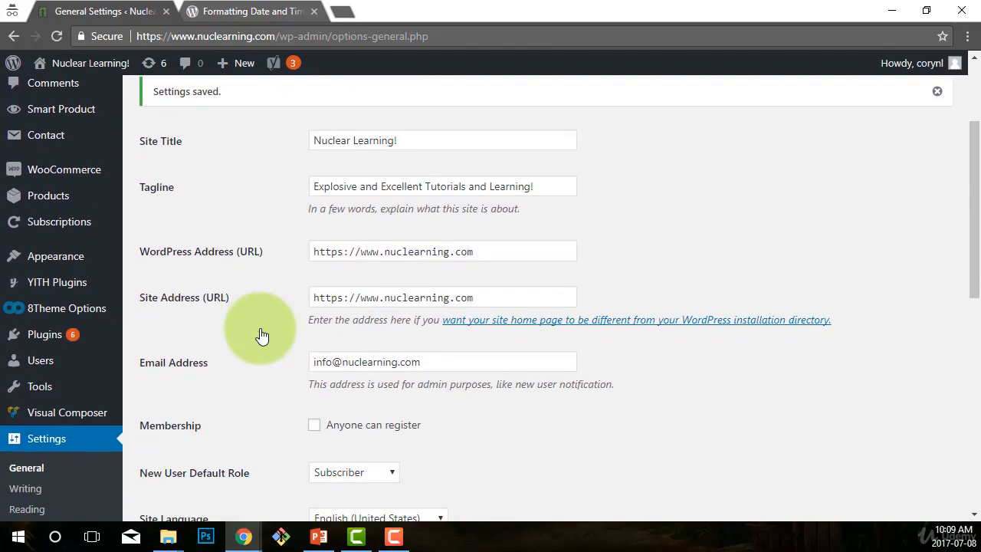
{"action": "scroll", "coordinate": [260, 335], "scroll_direction": "down", "scroll_amount": 5}
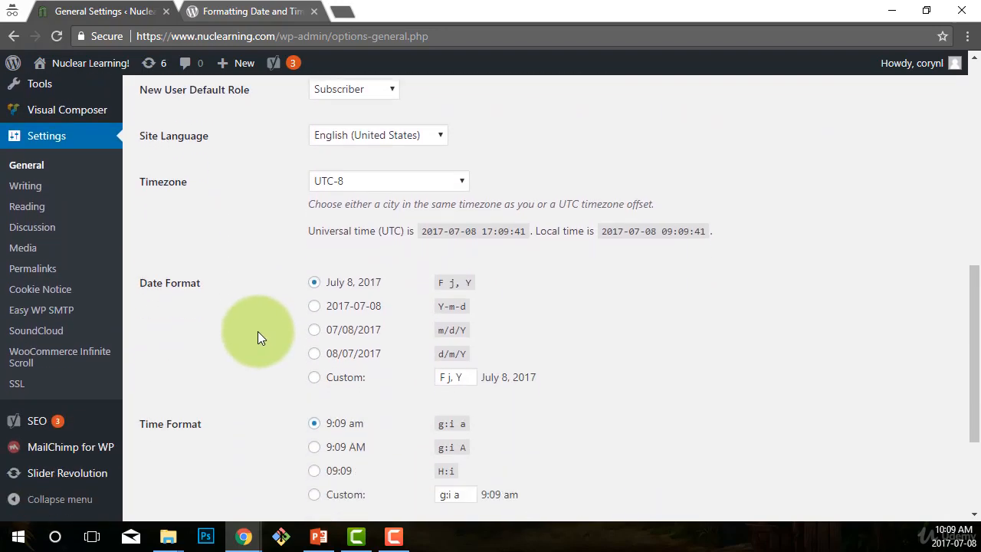
{"action": "scroll", "coordinate": [258, 331], "scroll_direction": "down", "scroll_amount": 1}
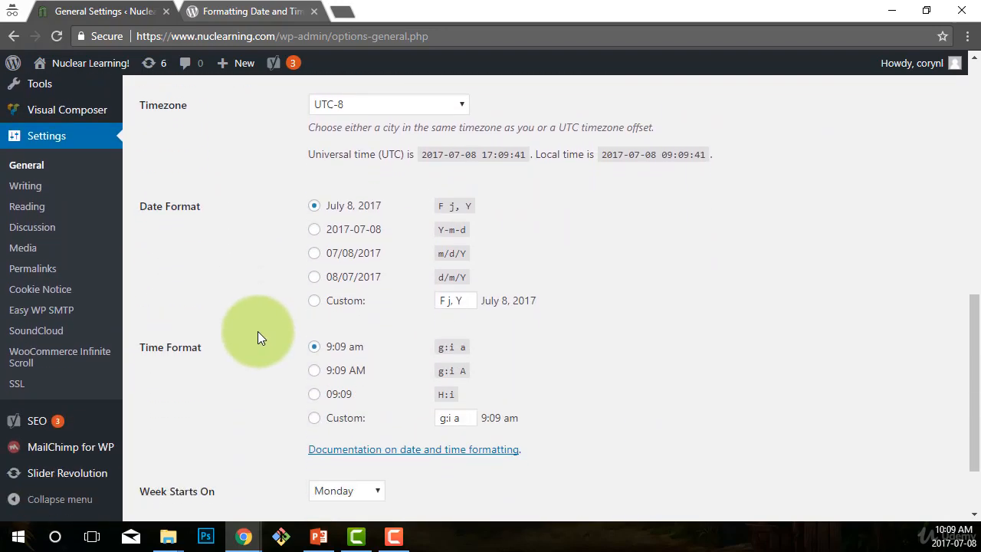
{"action": "left_click", "coordinate": [25, 188]}
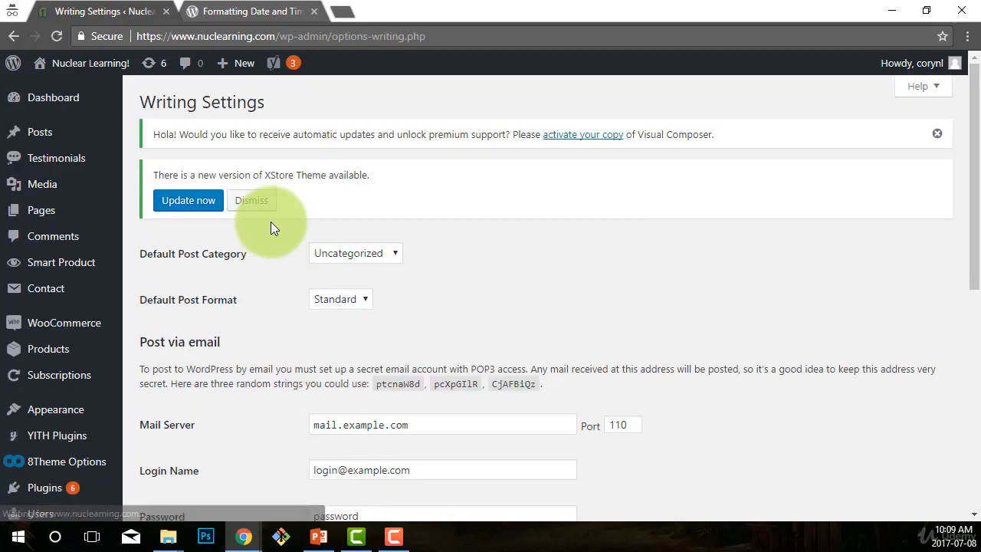
- Review the Default Post Category and Default Post Format options on the Writing settings page
{"action": "scroll", "coordinate": [250, 354], "scroll_direction": "down", "scroll_amount": 1}
{"action": "scroll", "coordinate": [251, 354], "scroll_direction": "down", "scroll_amount": 1}
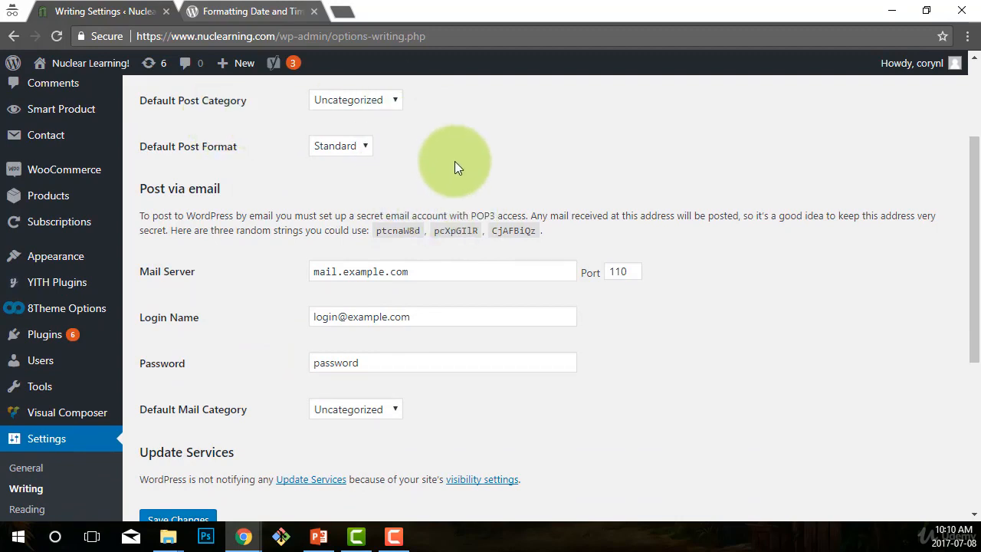
{"action": "left_click", "coordinate": [394, 101]}
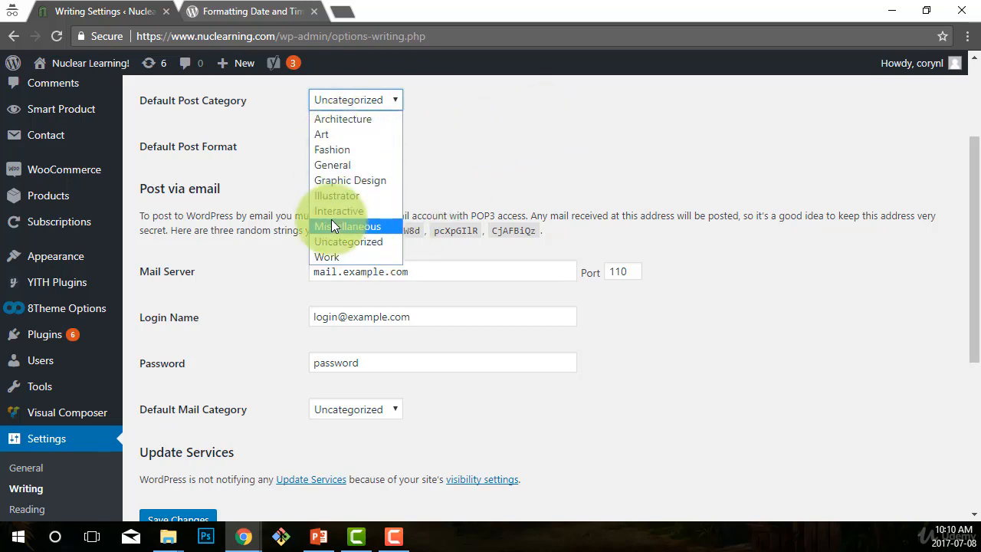
{"action": "left_click", "coordinate": [514, 125]}
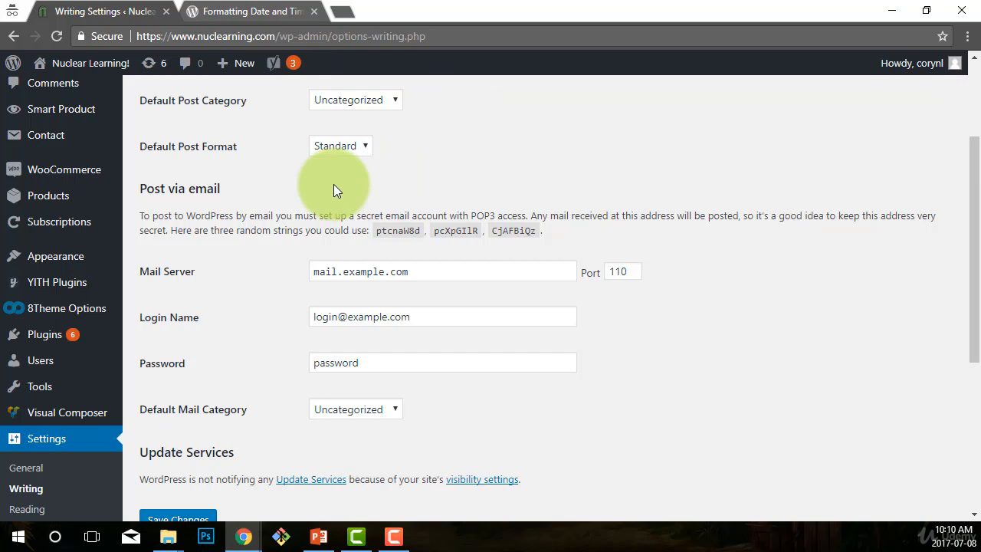
{"action": "left_click", "coordinate": [370, 145]}
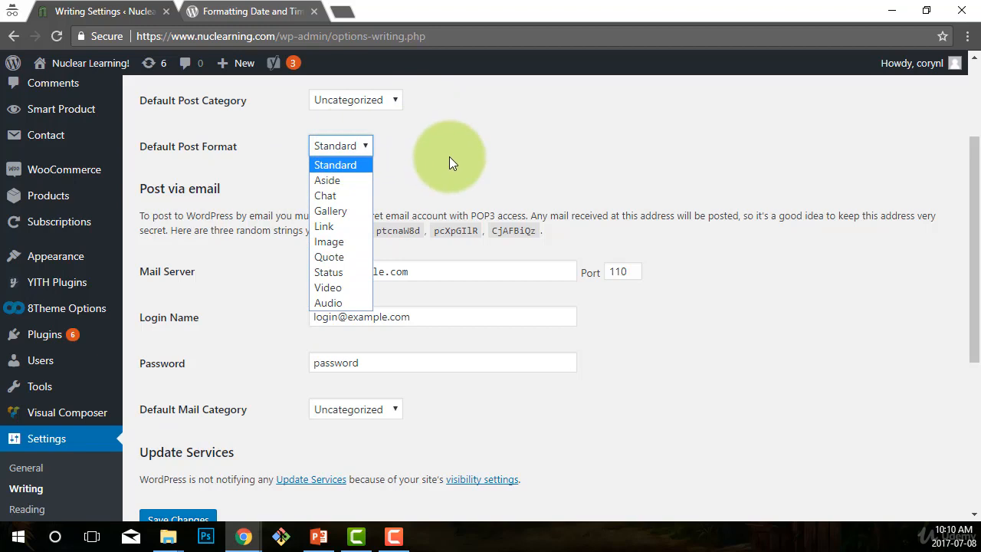
{"action": "left_click", "coordinate": [487, 144]}
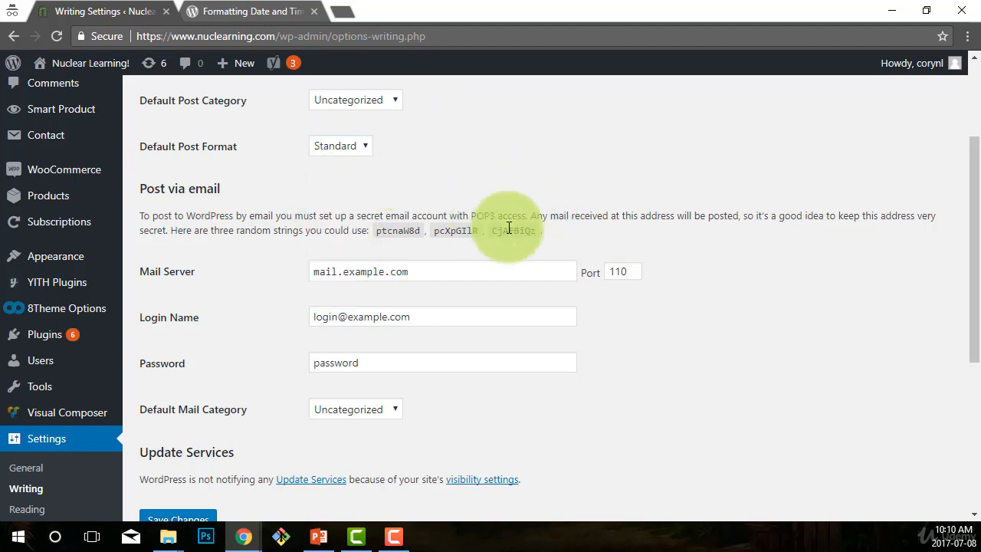
- Examine the Default Mail Category options and the Post via email explanation and its random strings
{"action": "scroll", "coordinate": [700, 298], "scroll_direction": "down", "scroll_amount": 1}
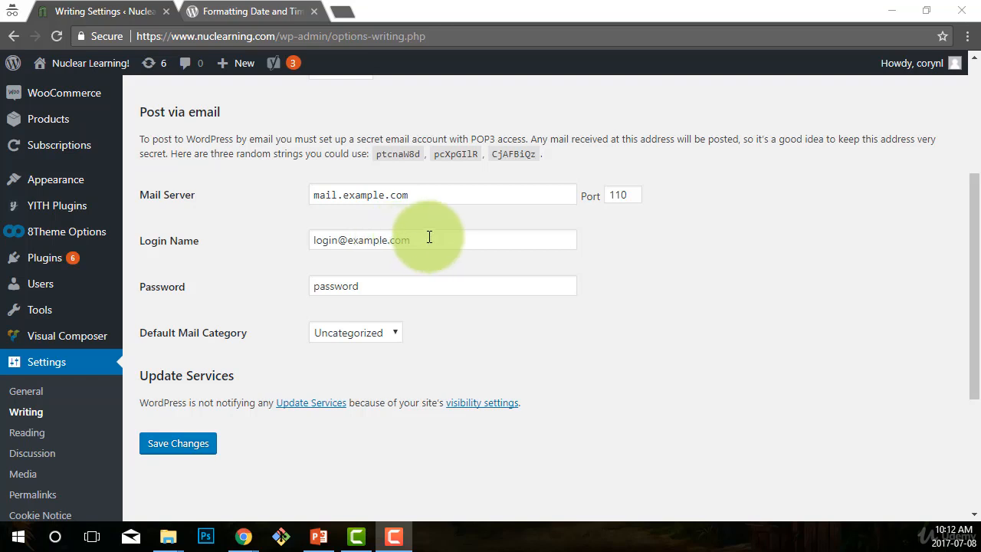
{"action": "left_click", "coordinate": [380, 331]}
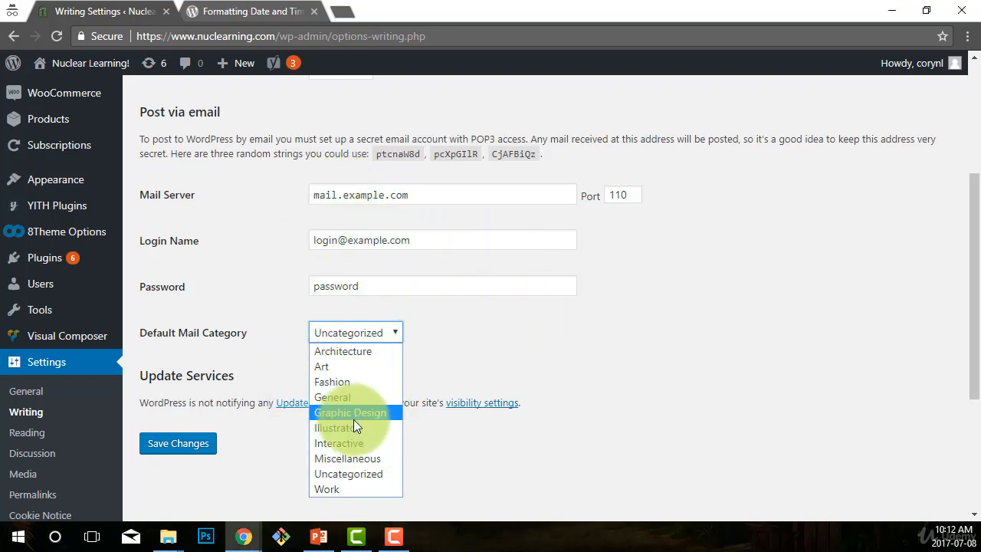
{"action": "left_click", "coordinate": [644, 362]}
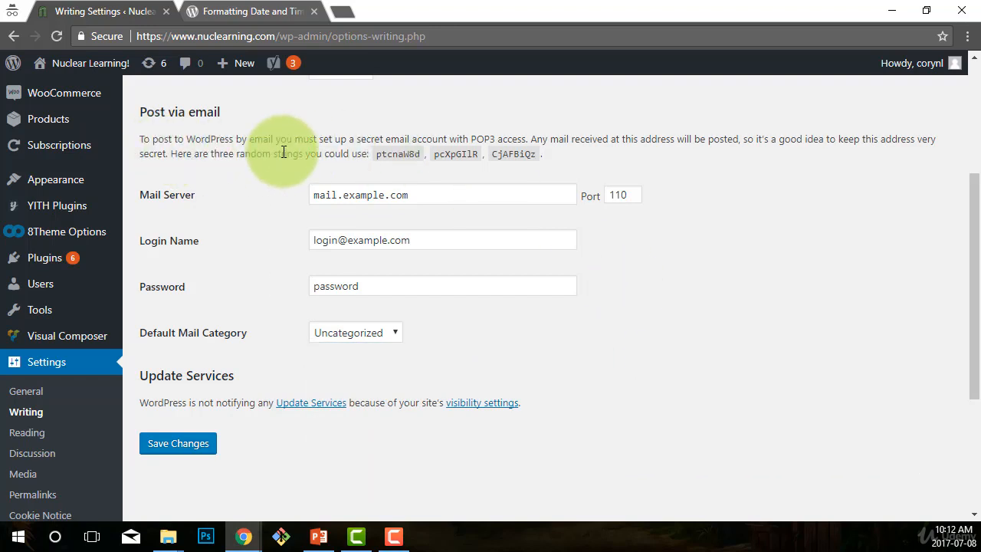
{"action": "left_click_drag", "start_coordinate": [422, 139], "coordinate": [524, 140]}
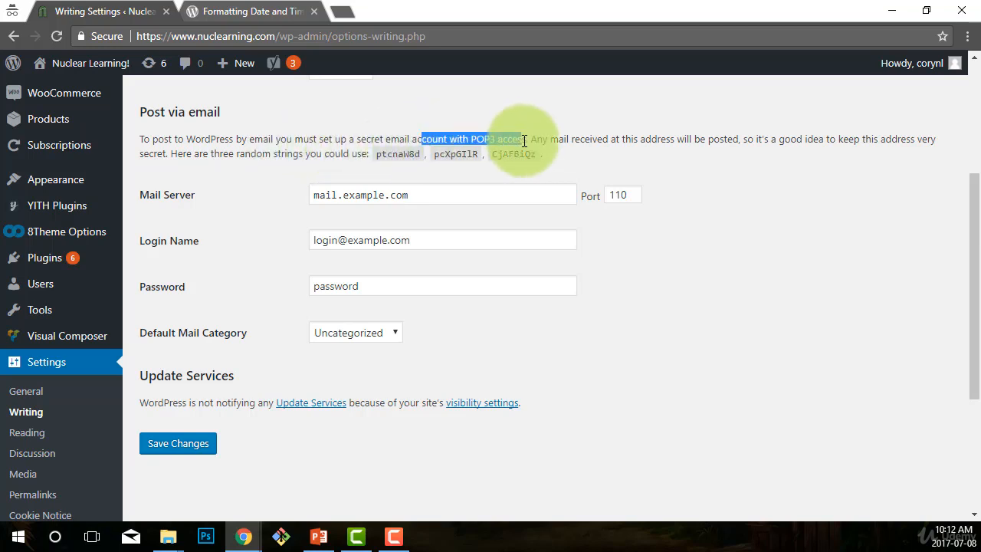
{"action": "left_click", "coordinate": [737, 244]}
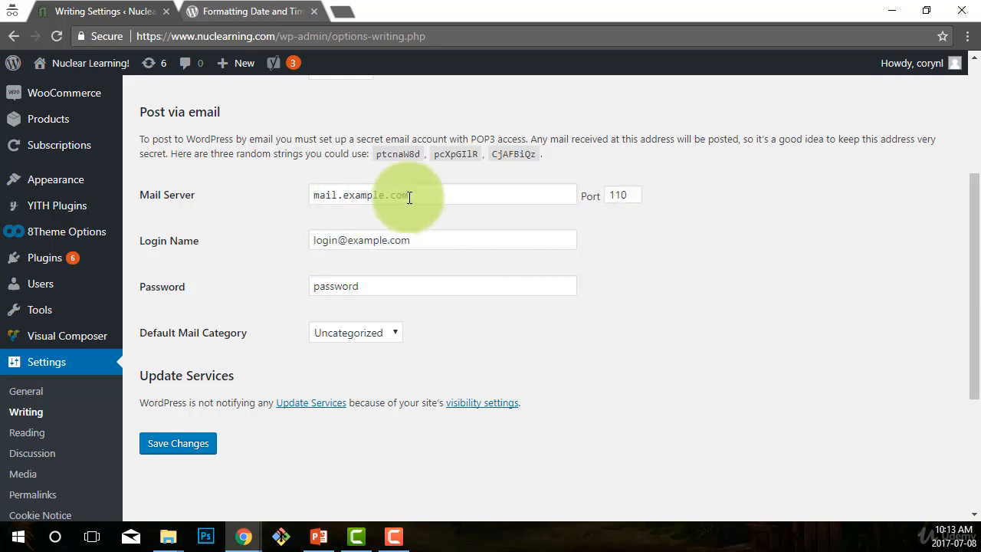
{"action": "left_click", "coordinate": [317, 195]}
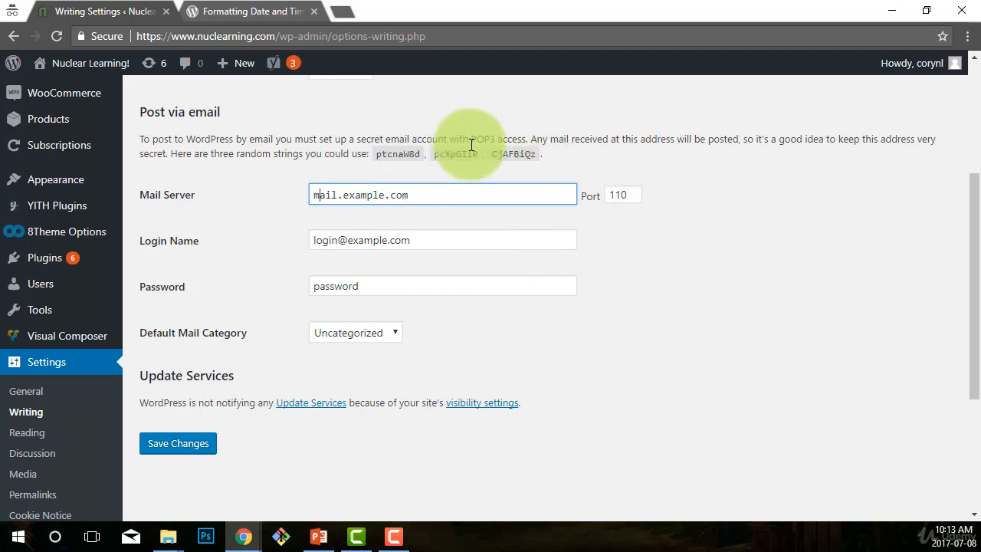
{"action": "left_click_drag", "start_coordinate": [471, 139], "coordinate": [495, 141]}
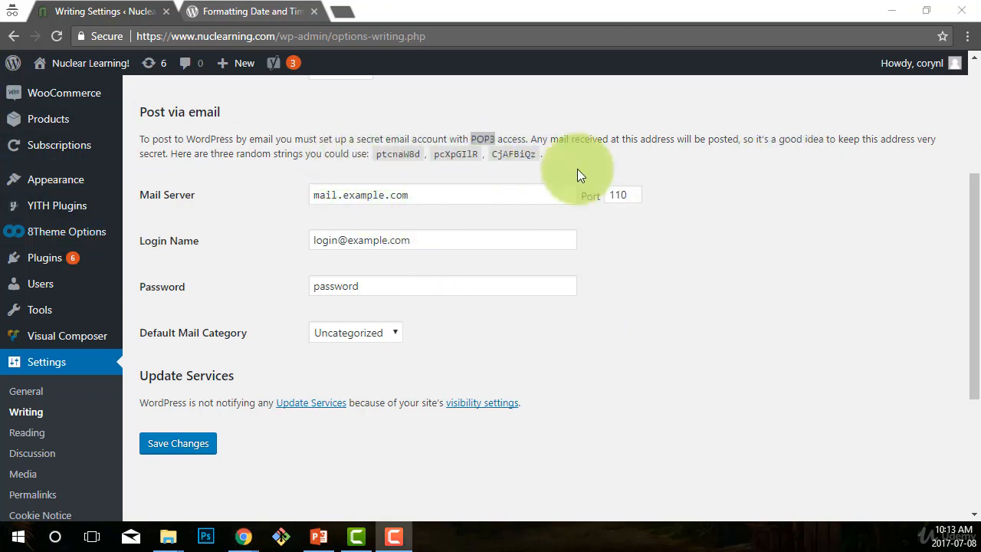
{"action": "left_click_drag", "start_coordinate": [371, 155], "coordinate": [534, 152]}
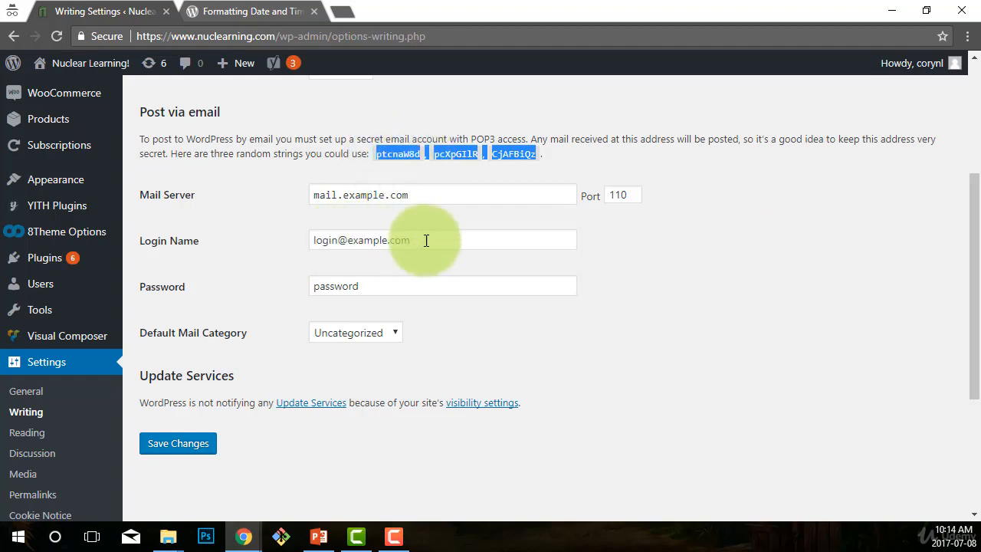
{"action": "left_click", "coordinate": [397, 152]}
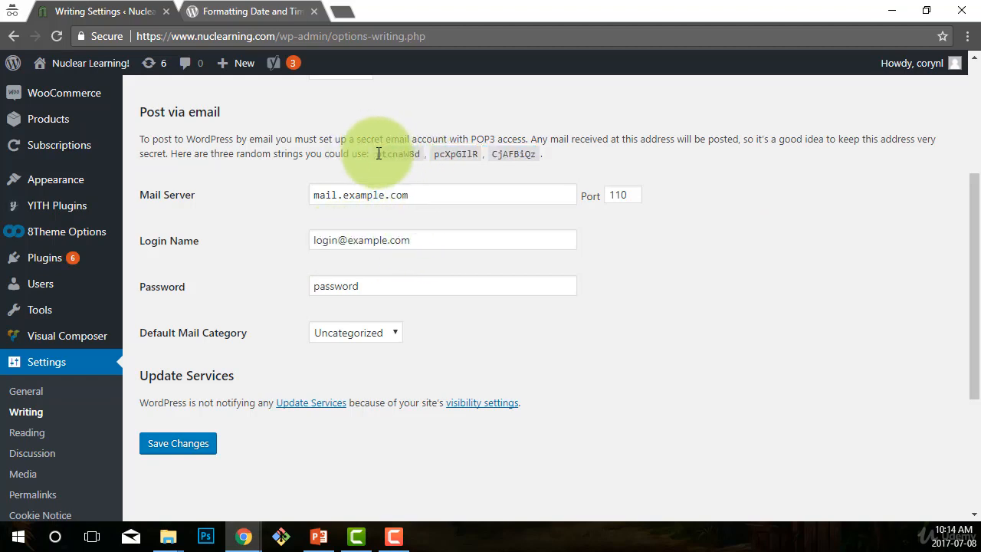
{"action": "left_click_drag", "start_coordinate": [375, 152], "coordinate": [419, 154]}
{"action": "left_click", "coordinate": [742, 299]}
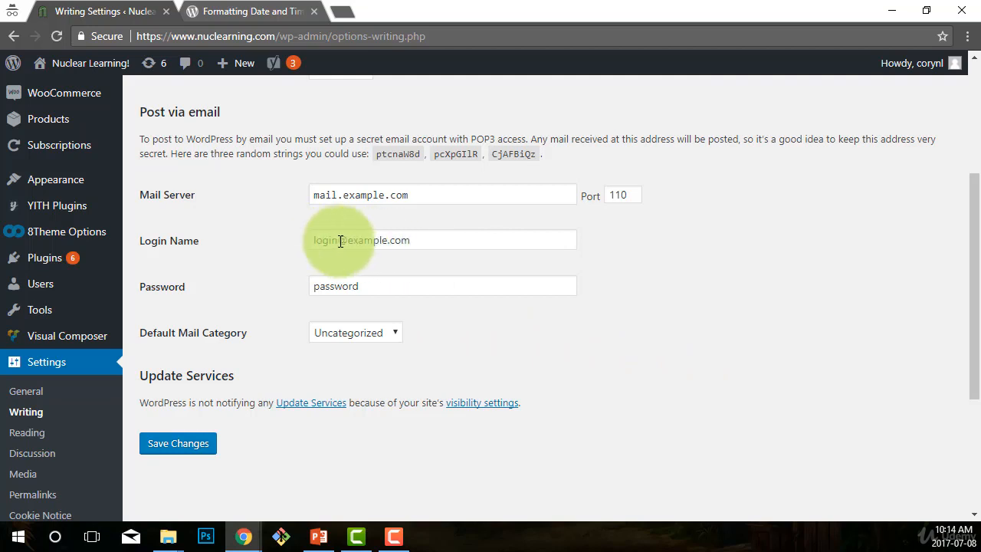
- Save the Writing settings and open the Reading settings page
{"action": "scroll", "coordinate": [581, 411], "scroll_direction": "down", "scroll_amount": 1}
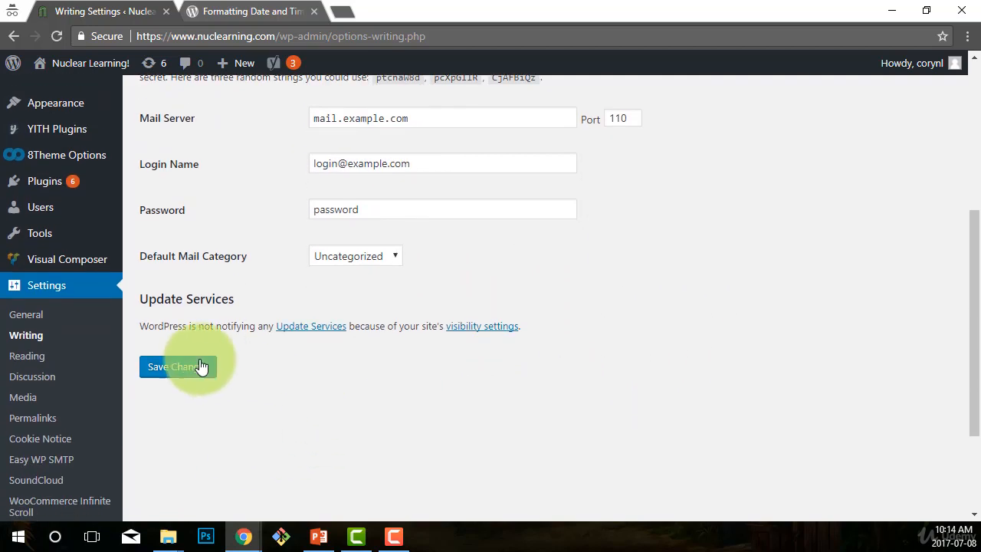
{"action": "left_click", "coordinate": [163, 369]}
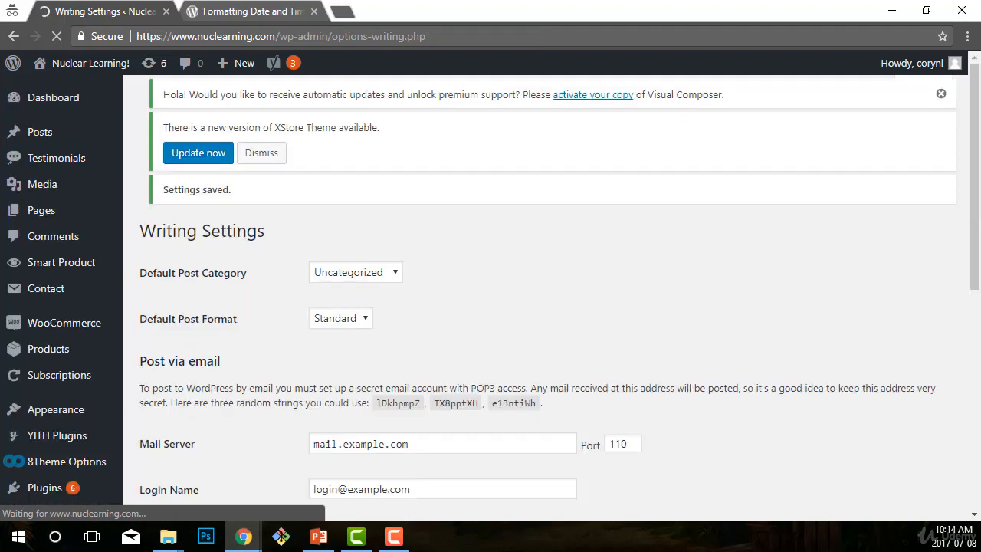
{"action": "scroll", "coordinate": [192, 332], "scroll_direction": "down", "scroll_amount": 5}
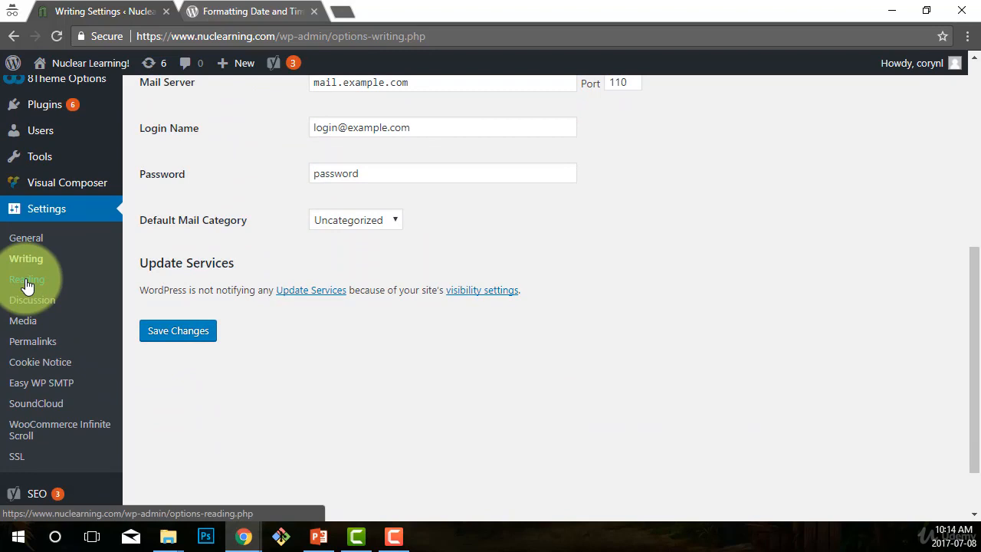
{"action": "left_click", "coordinate": [26, 281]}
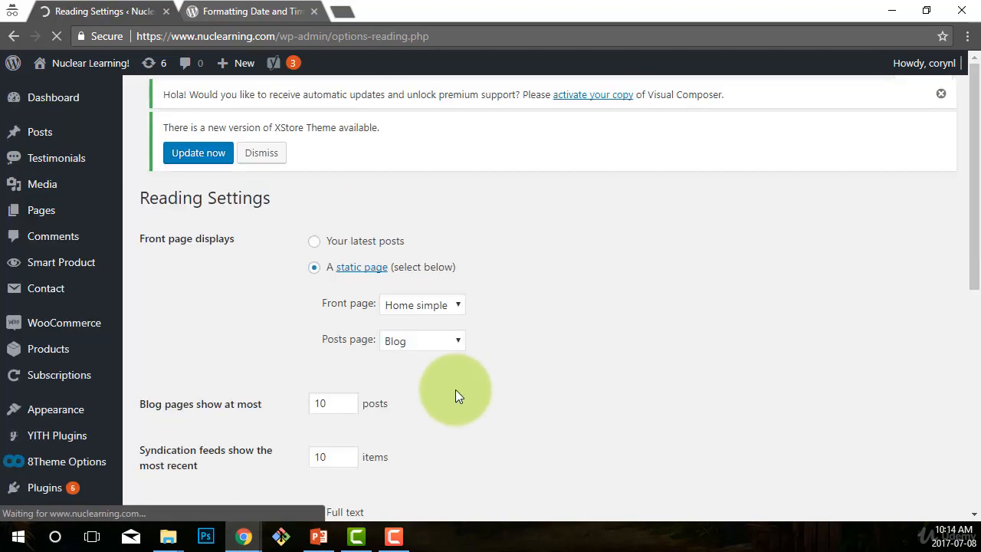
- Review the static Front page and Posts page choices on the Reading settings page
{"action": "scroll", "coordinate": [634, 356], "scroll_direction": "down", "scroll_amount": 2}
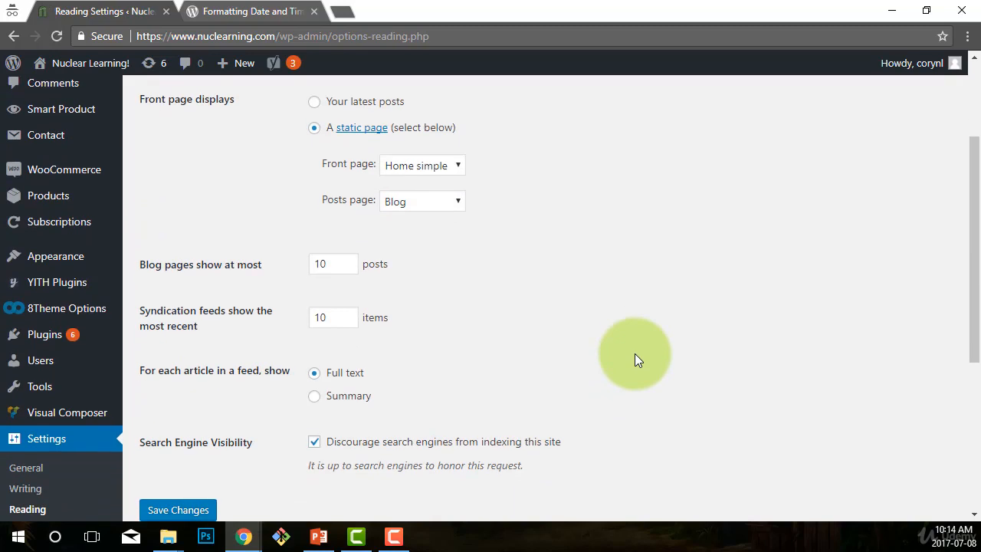
{"action": "scroll", "coordinate": [568, 319], "scroll_direction": "up", "scroll_amount": 1}
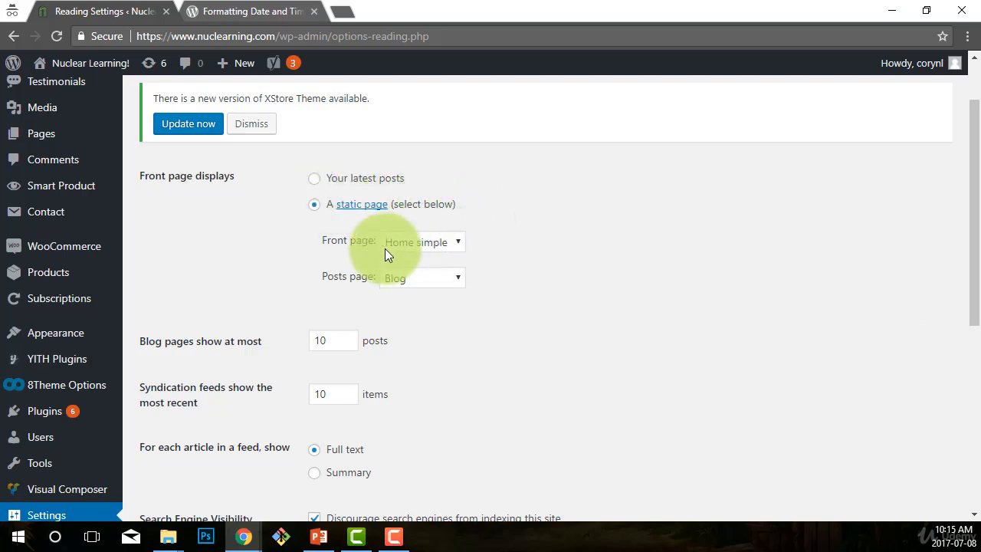
{"action": "left_click", "coordinate": [461, 242]}
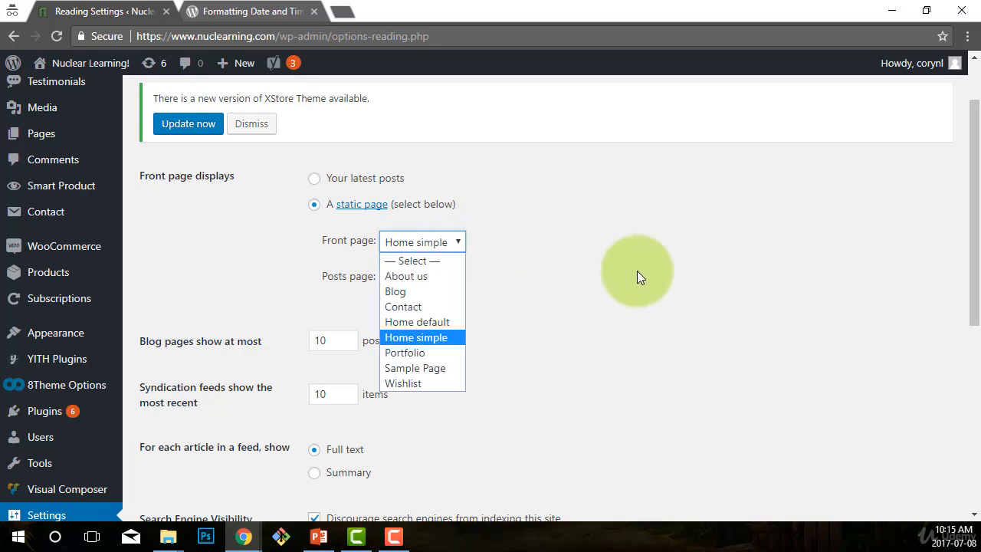
{"action": "left_click", "coordinate": [663, 276]}
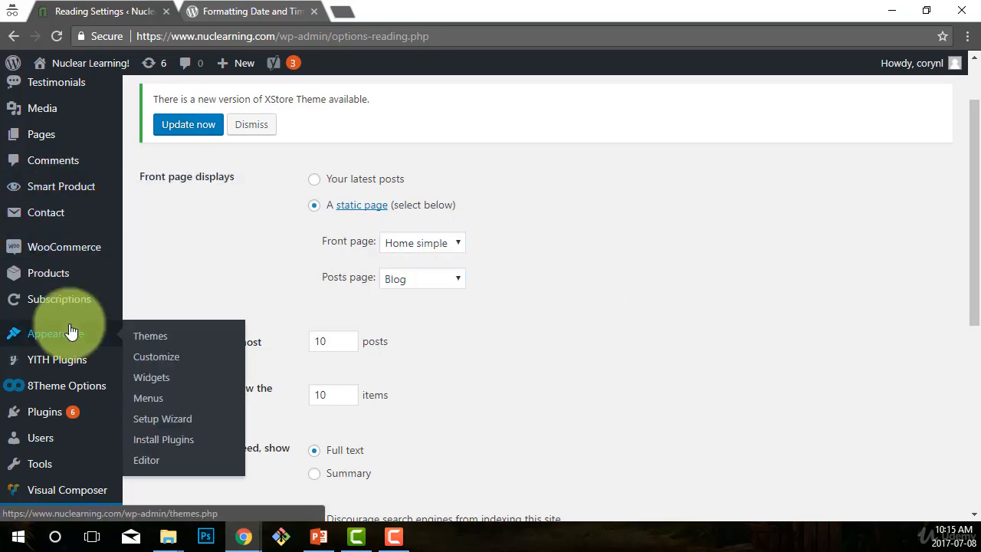
{"action": "scroll", "coordinate": [73, 332], "scroll_direction": "up", "scroll_amount": 1}
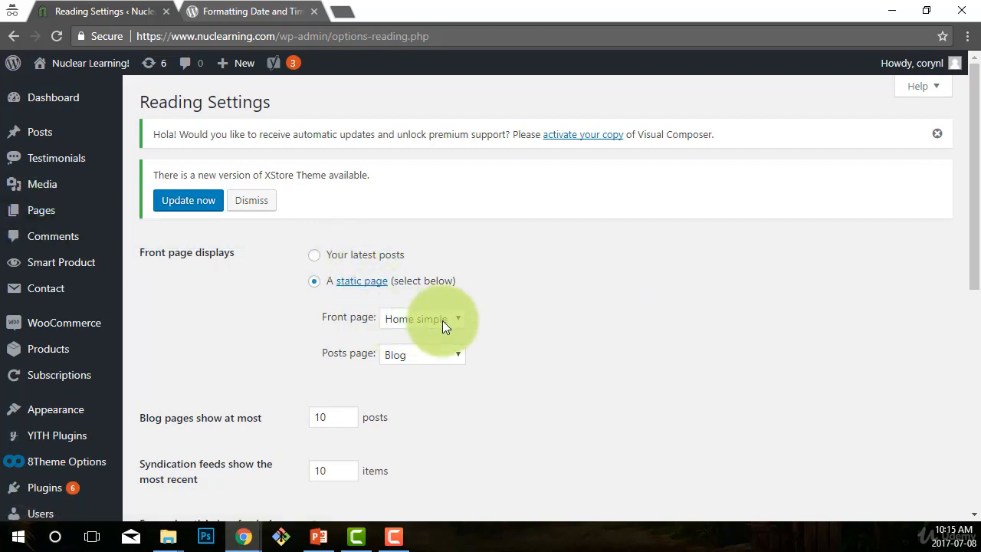
{"action": "scroll", "coordinate": [642, 317], "scroll_direction": "down", "scroll_amount": 1}
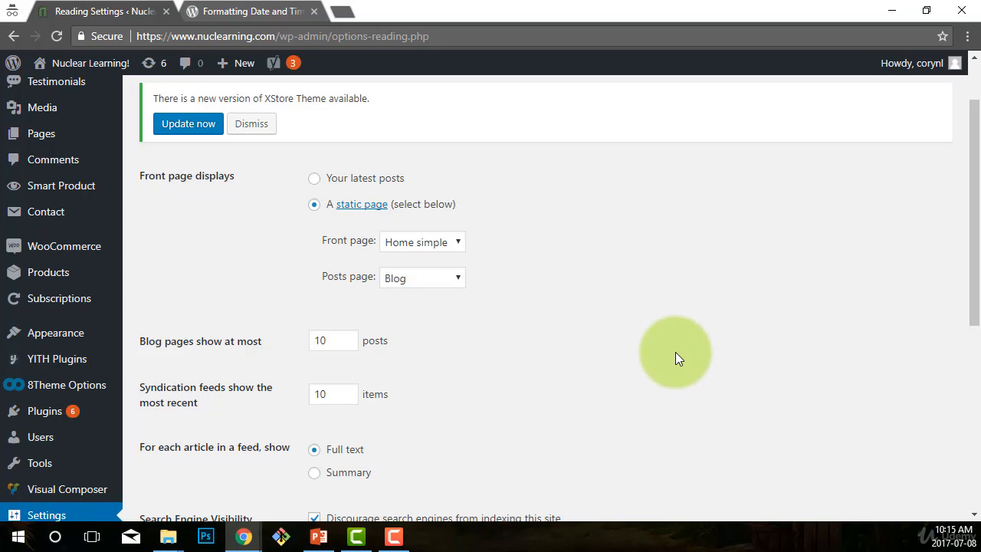
{"action": "scroll", "coordinate": [591, 354], "scroll_direction": "up", "scroll_amount": 1}
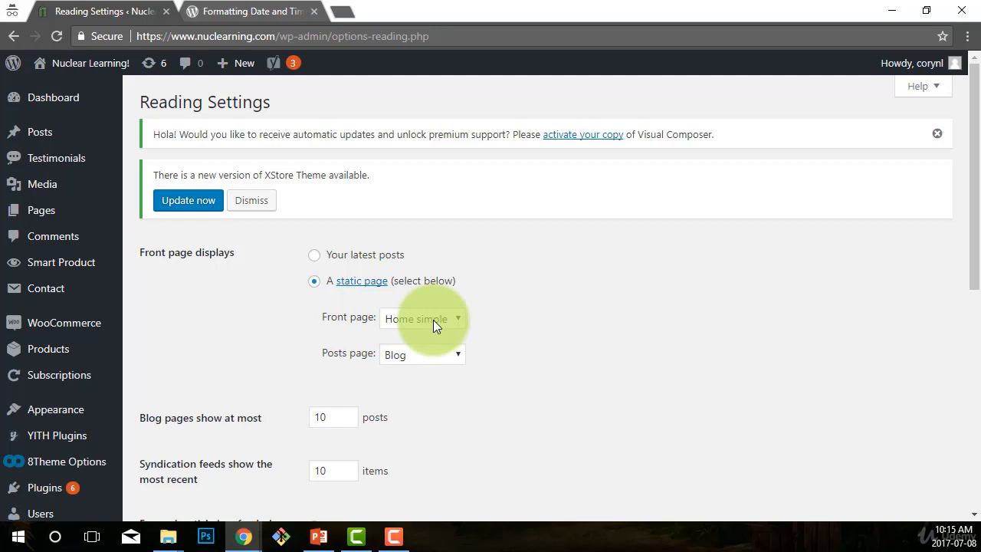
{"action": "scroll", "coordinate": [576, 344], "scroll_direction": "down", "scroll_amount": 1}
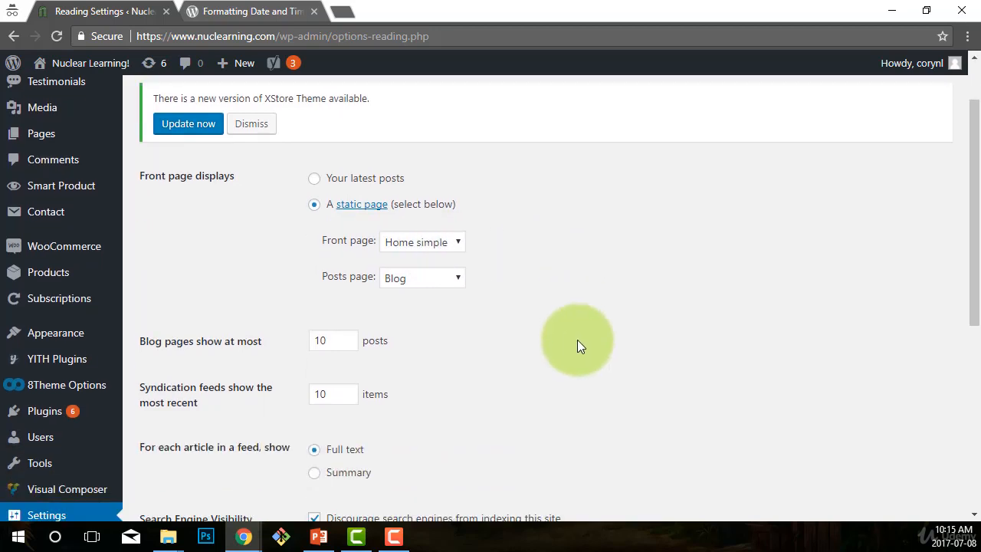
{"action": "mouse_move", "coordinate": [44, 386]}
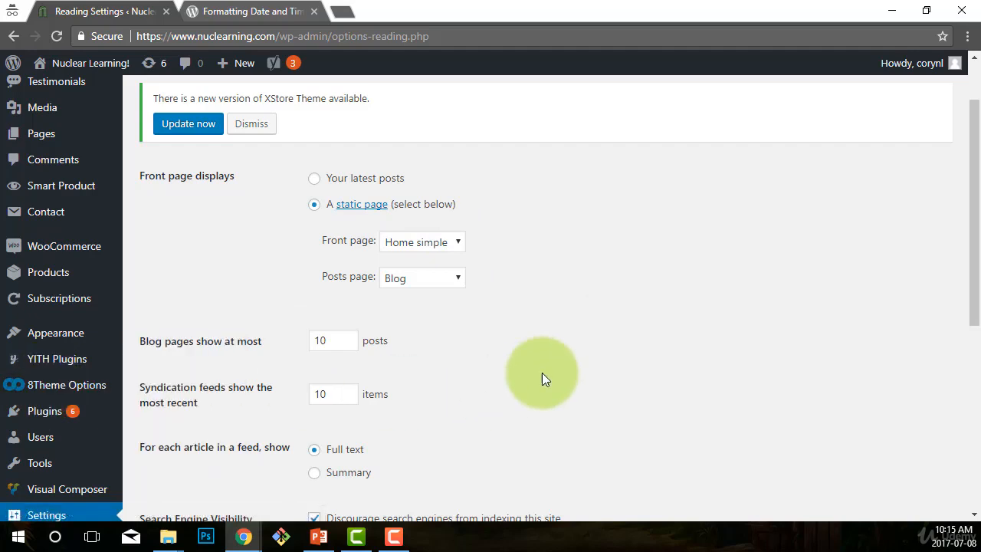
{"action": "scroll", "coordinate": [645, 327], "scroll_direction": "down", "scroll_amount": 1}
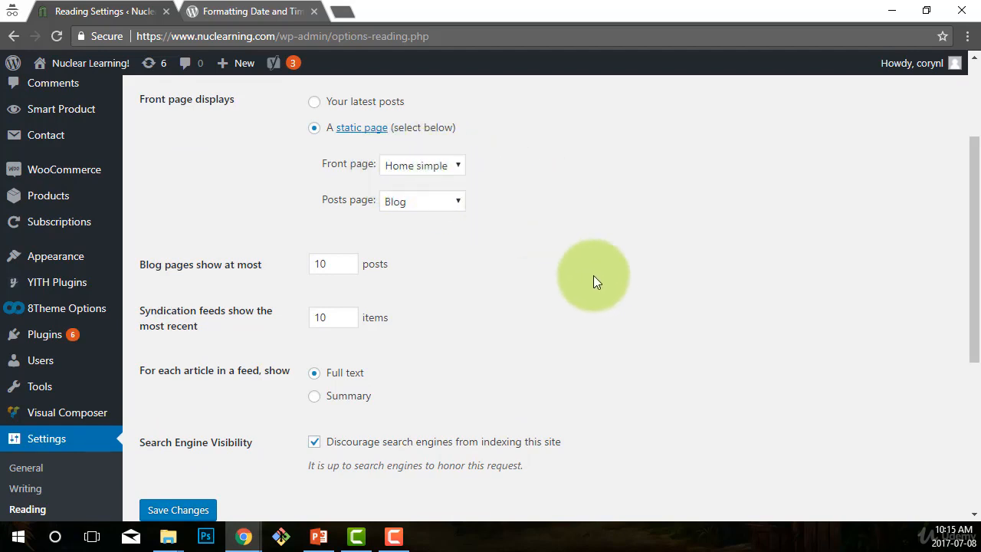
{"action": "scroll", "coordinate": [601, 282], "scroll_direction": "down", "scroll_amount": 1}
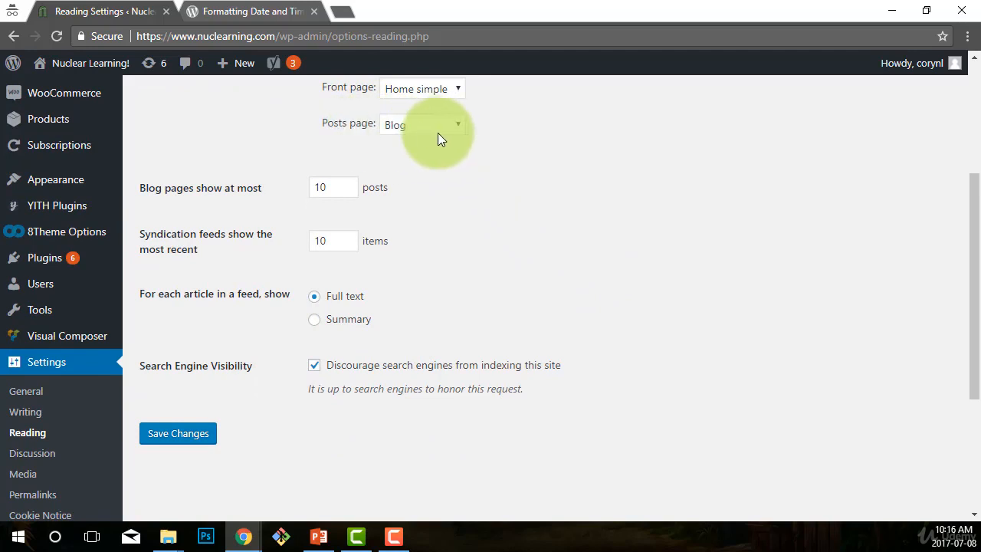
{"action": "scroll", "coordinate": [582, 241], "scroll_direction": "up", "scroll_amount": 1}
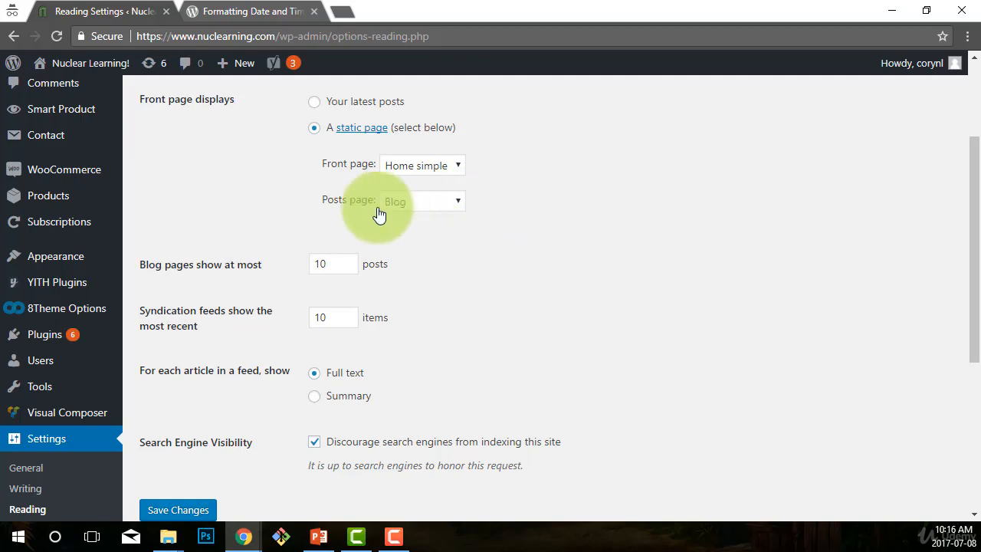
{"action": "left_click", "coordinate": [460, 205]}
{"action": "left_click", "coordinate": [396, 250]}
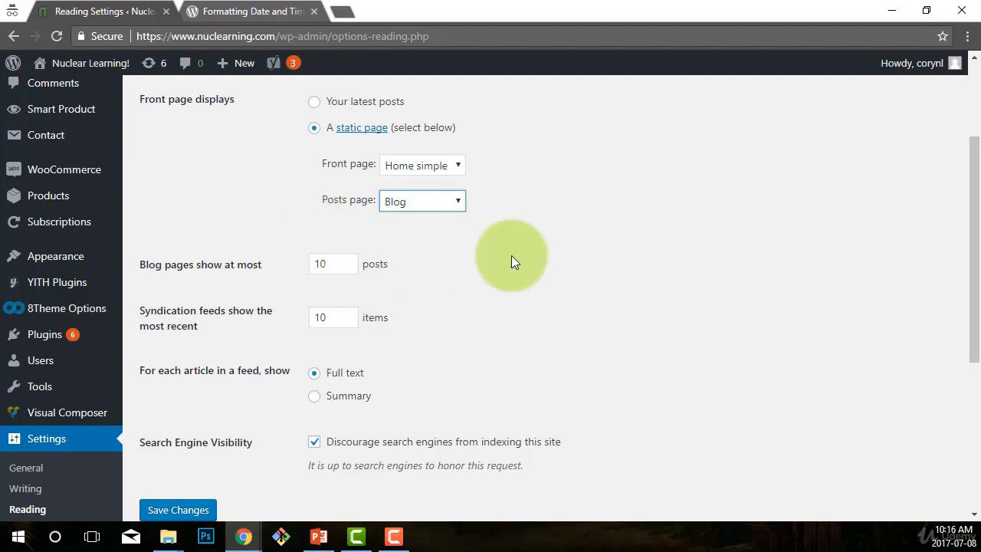
- Review the feed article display and search engine visibility options, then save the Reading settings
{"action": "scroll", "coordinate": [582, 351], "scroll_direction": "up", "scroll_amount": 2}
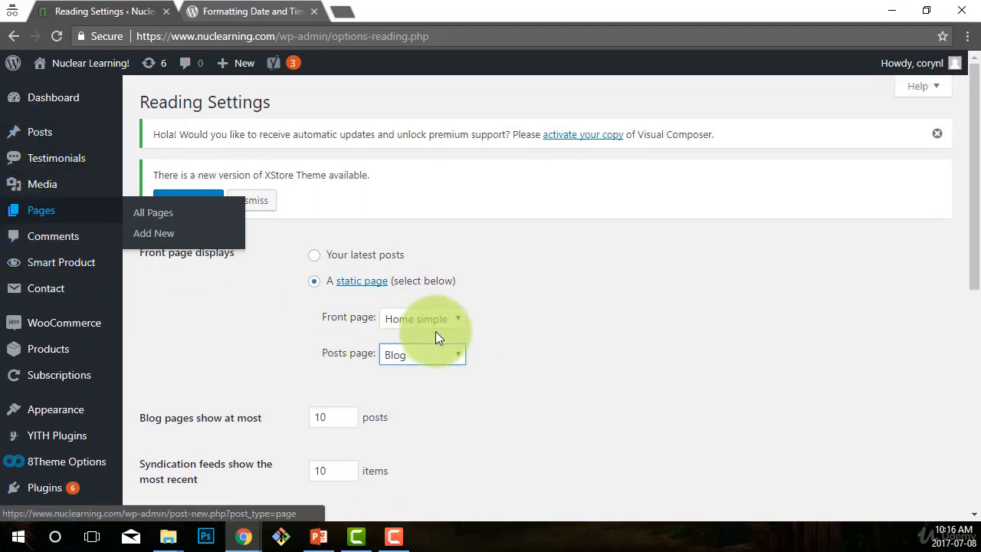
{"action": "scroll", "coordinate": [635, 337], "scroll_direction": "down", "scroll_amount": 3}
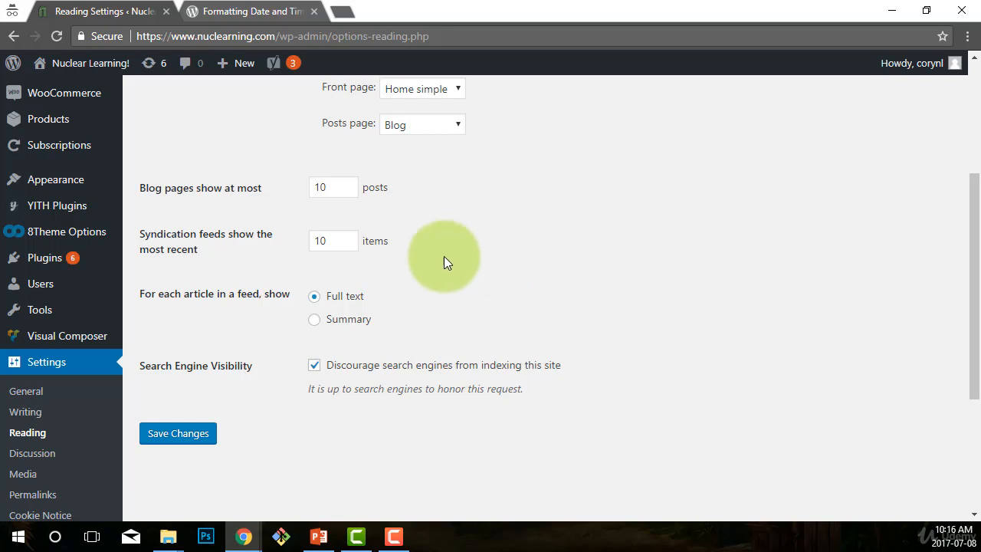
{"action": "scroll", "coordinate": [360, 287], "scroll_direction": "down", "scroll_amount": 1}
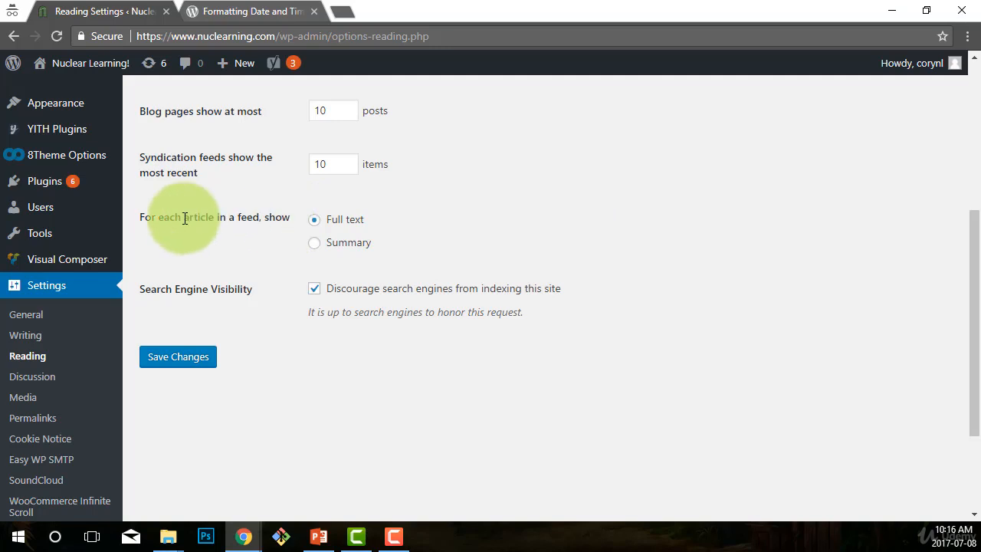
{"action": "left_click_drag", "start_coordinate": [194, 217], "coordinate": [275, 218]}
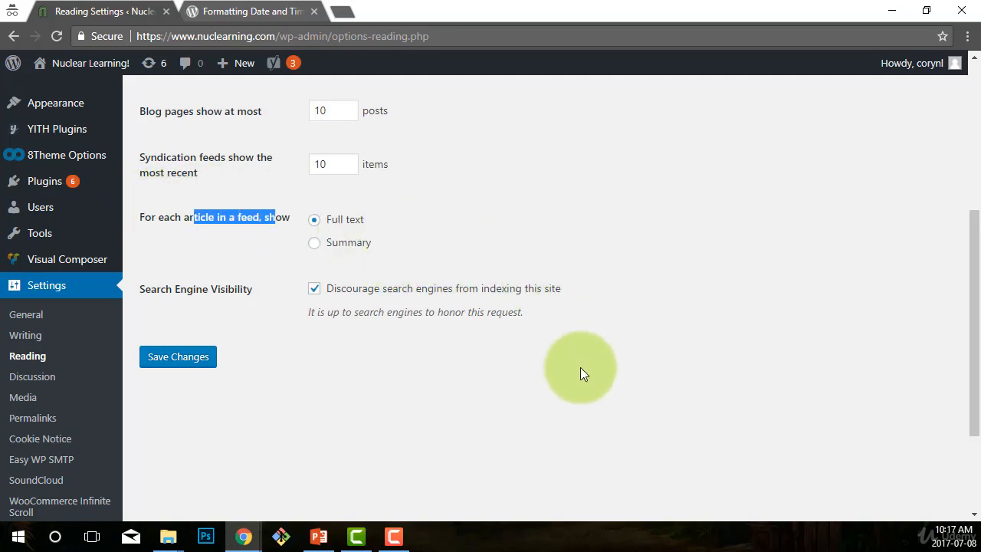
{"action": "scroll", "coordinate": [580, 368], "scroll_direction": "down", "scroll_amount": 1}
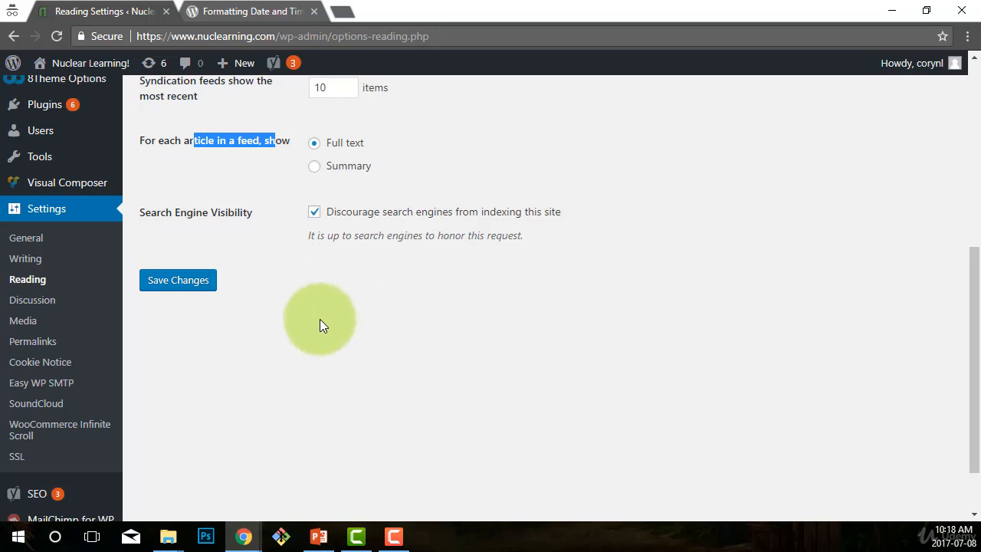
{"action": "left_click", "coordinate": [176, 282]}
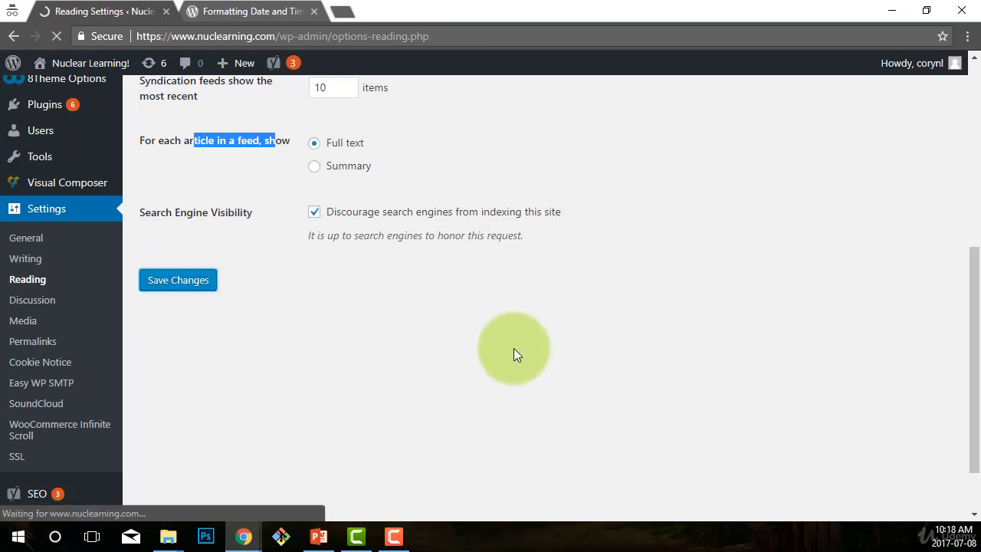
{"action": "scroll", "coordinate": [32, 372], "scroll_direction": "down", "scroll_amount": 1}
{"action": "scroll", "coordinate": [32, 372], "scroll_direction": "down", "scroll_amount": 3}
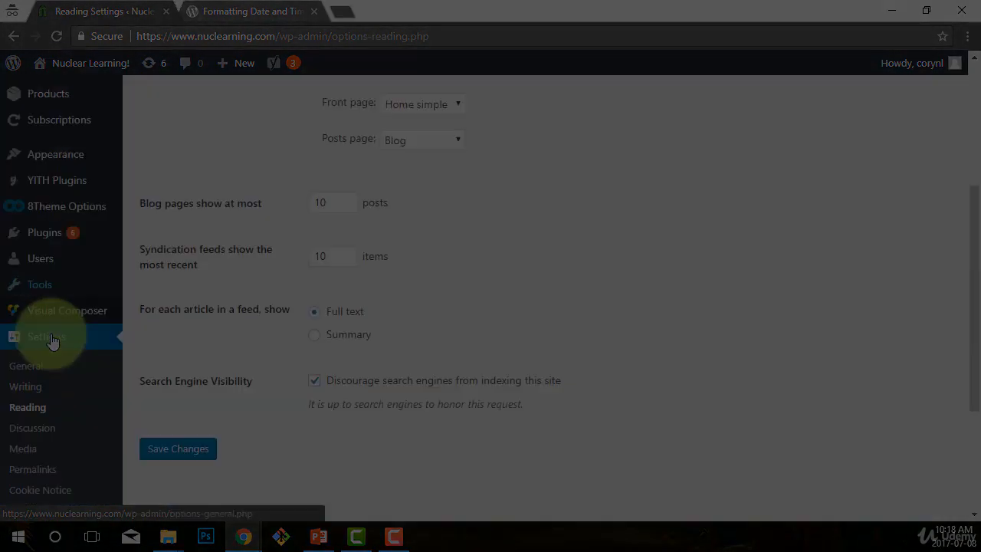